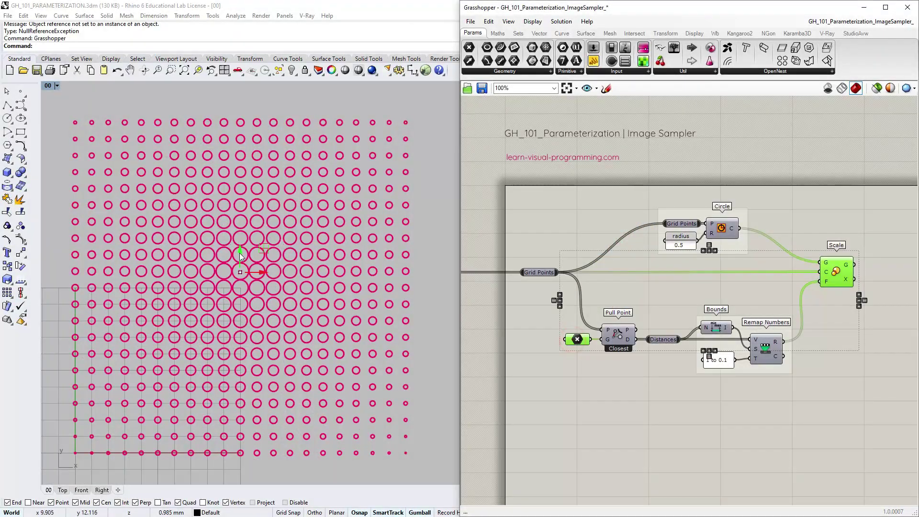
Move the attractor point about one grid spacing down in the viewport and highlight the Pull Point and Remap Numbers components.
mouse_move(239, 253)
mouse_down()
mouse_move(232, 391)
mouse_move(231, 306)
mouse_move(262, 147)
mouse_move(248, 267)
mouse_up()
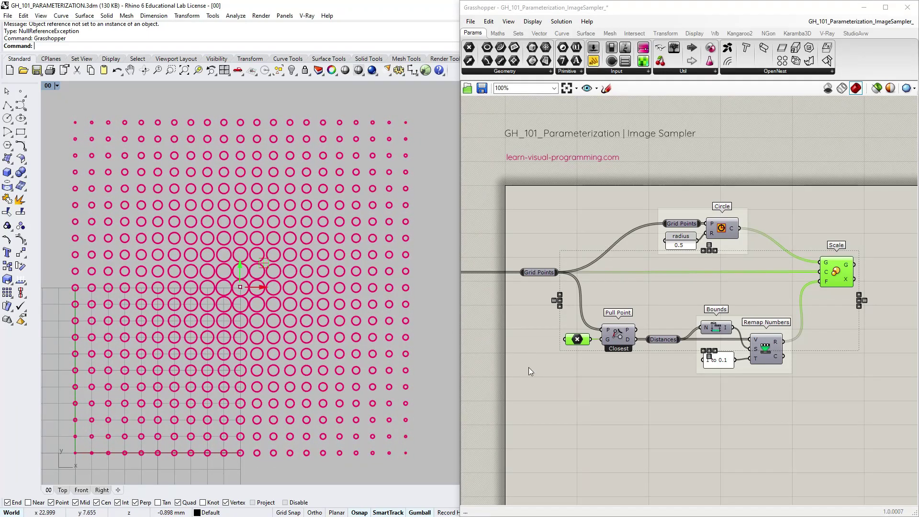
click(793, 417)
drag(793, 417, 556, 311)
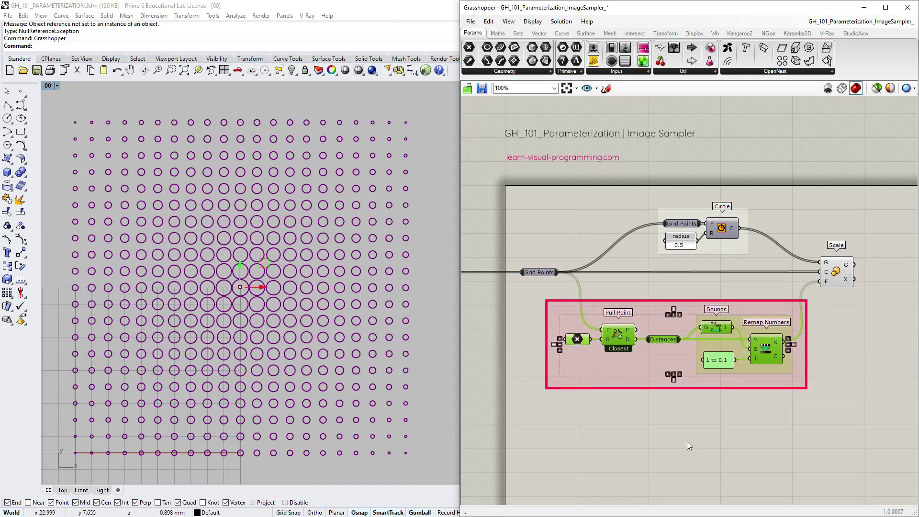
click(726, 416)
Place an empty Image Sampler below the Pull Point component, open its settings and cancel them.
click(634, 72)
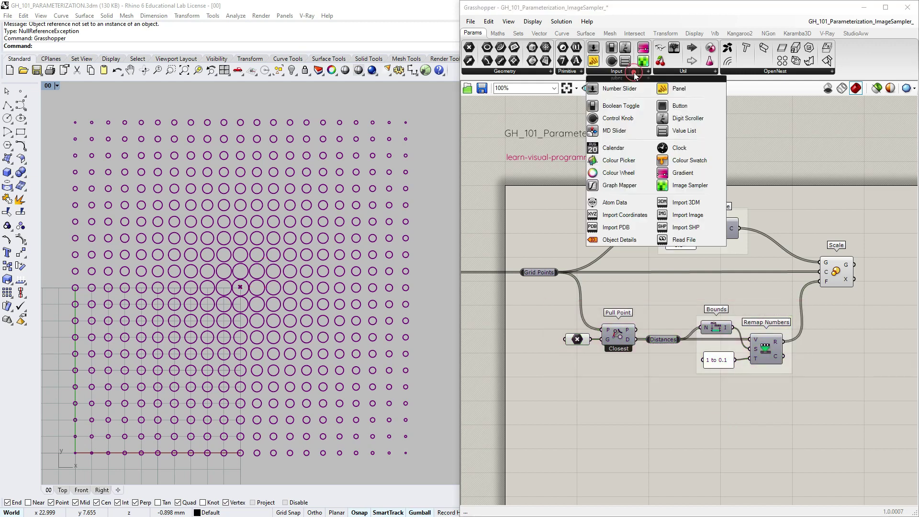
click(680, 186)
click(575, 320)
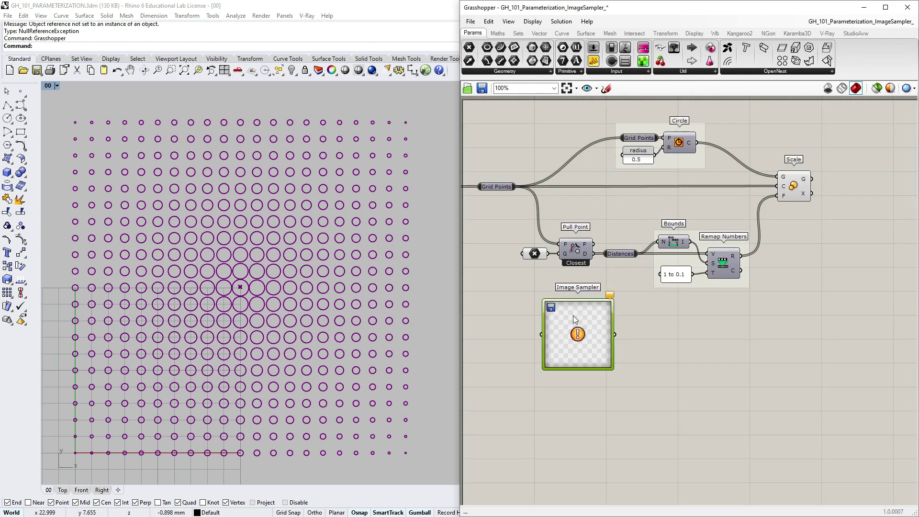
double_click(574, 315)
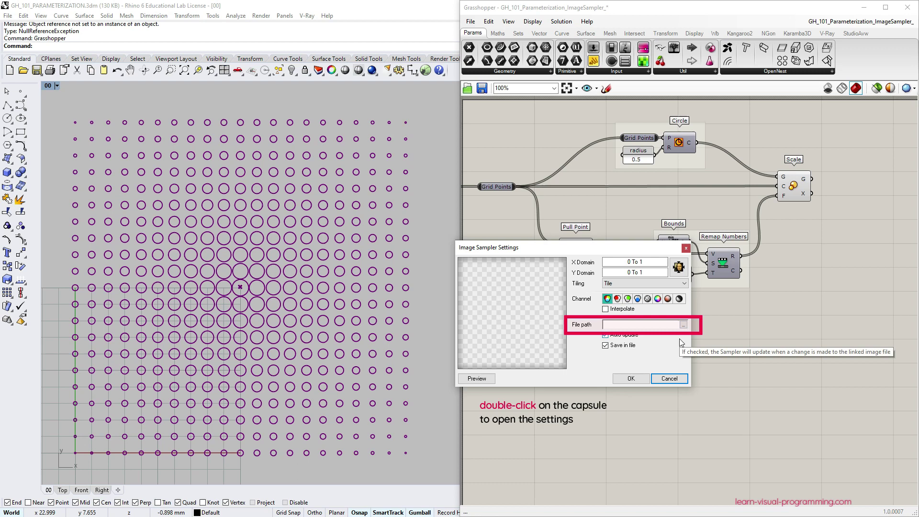
click(673, 379)
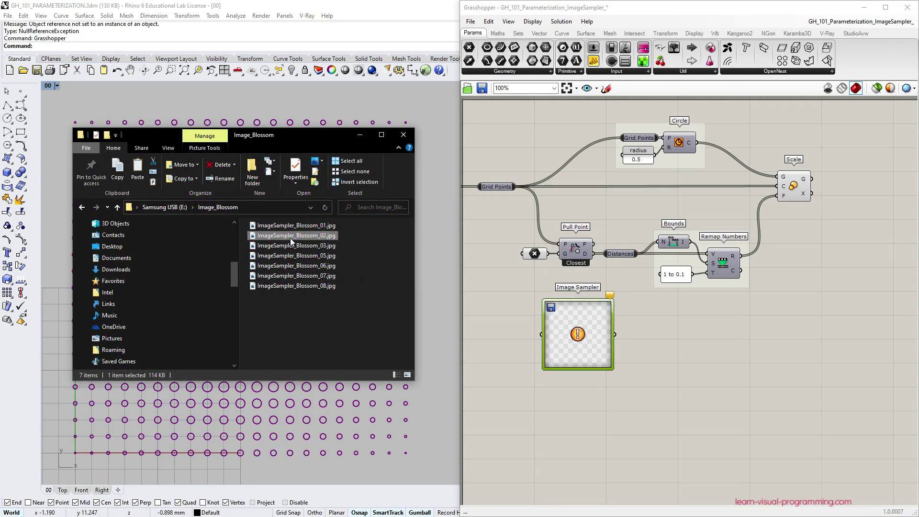
Replace the empty Image Sampler with one created from ImageSampler_Blossom_02.jpg, positioned below the Pull Point component.
drag(293, 240, 690, 352)
drag(616, 409, 558, 331)
key(Delete)
drag(706, 355, 594, 343)
Read through the Image Sampler's help text, including its options and remarks, and close it.
key(F1)
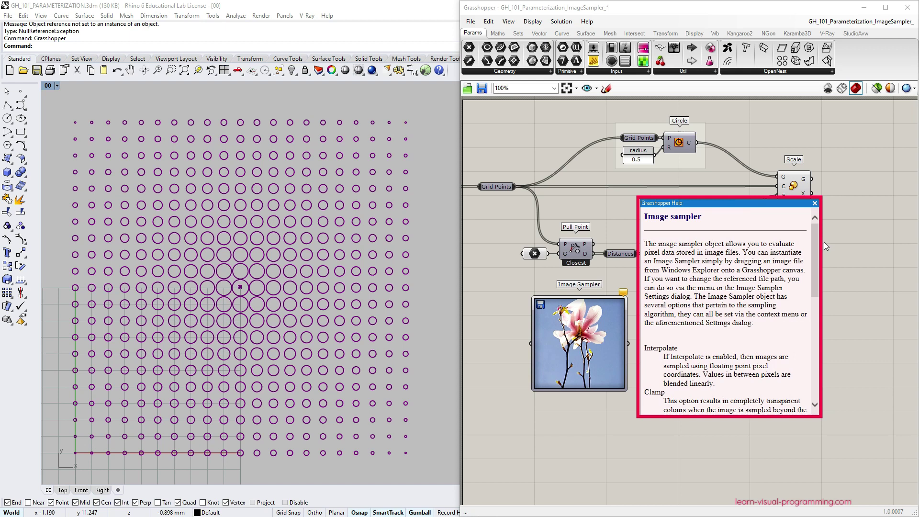
scroll(815, 240, down, 2)
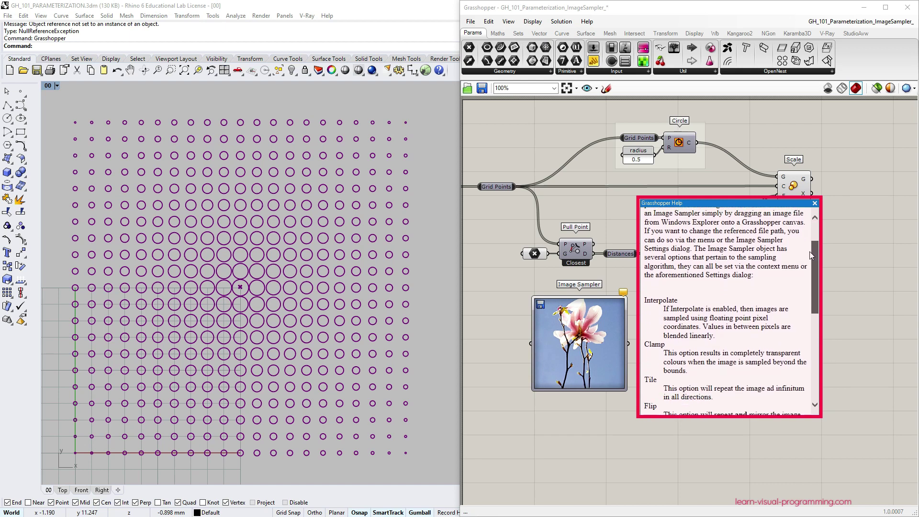
drag(810, 253, 810, 349)
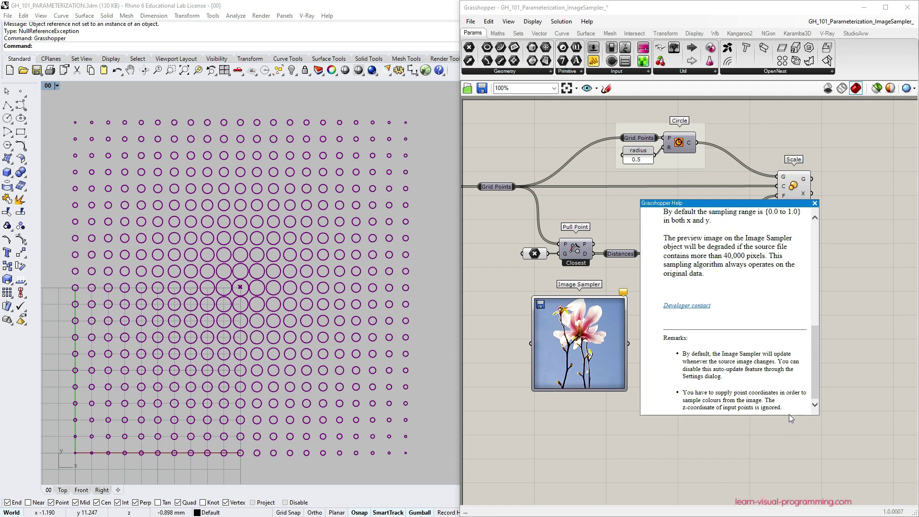
drag(811, 377, 829, 278)
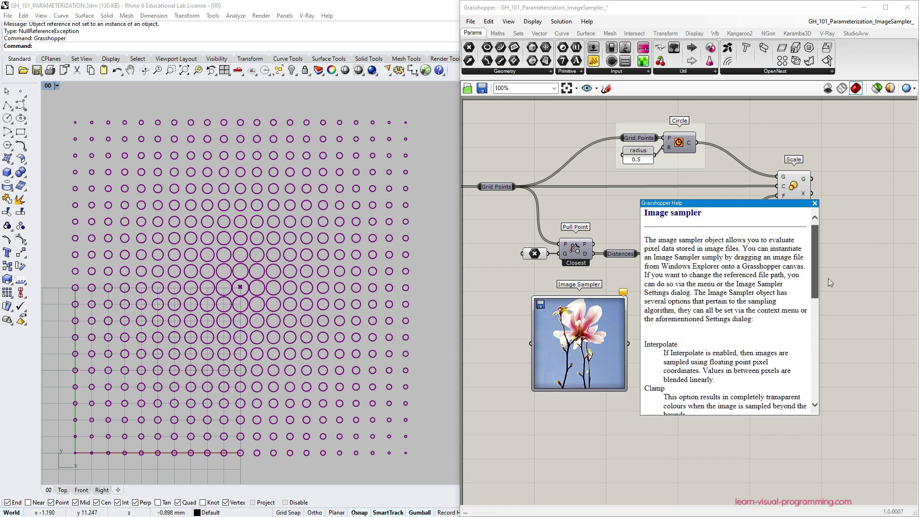
click(815, 203)
Try a lower value on the Domain end slider that drives the point grid.
right_drag(469, 216, 684, 227)
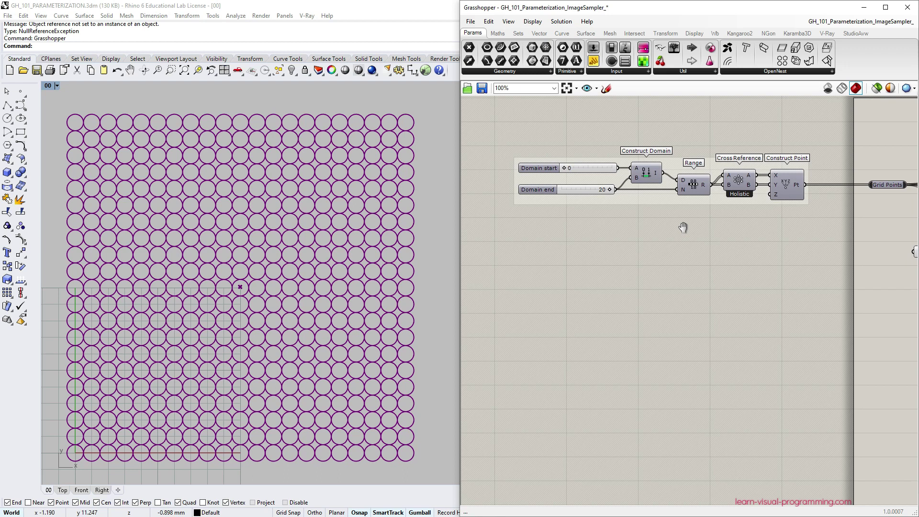
drag(609, 190, 588, 205)
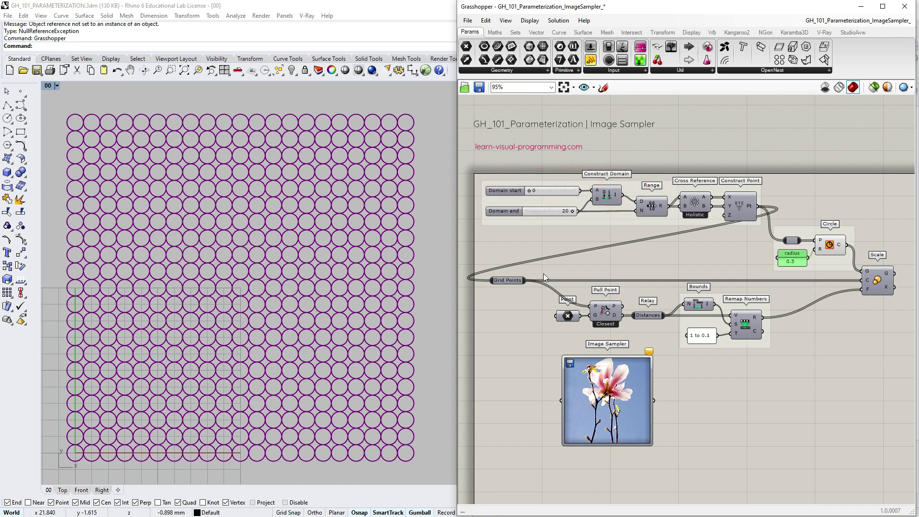
Delete the Point, Pull Point, Distances, Bounds and Remap Numbers components and move the lower Grid Points relay beside Scale.
drag(543, 274, 781, 357)
key(Delete)
drag(499, 280, 786, 279)
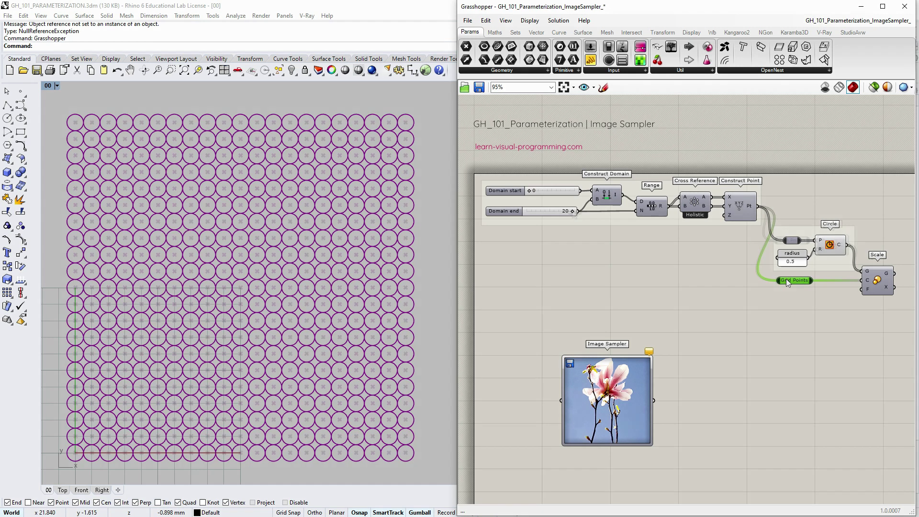
Add a number slider of 20 below Domain end and connect it to the Range's N input.
mouse_move(573, 211)
mouse_down()
mouse_move(544, 212)
mouse_move(580, 216)
mouse_up()
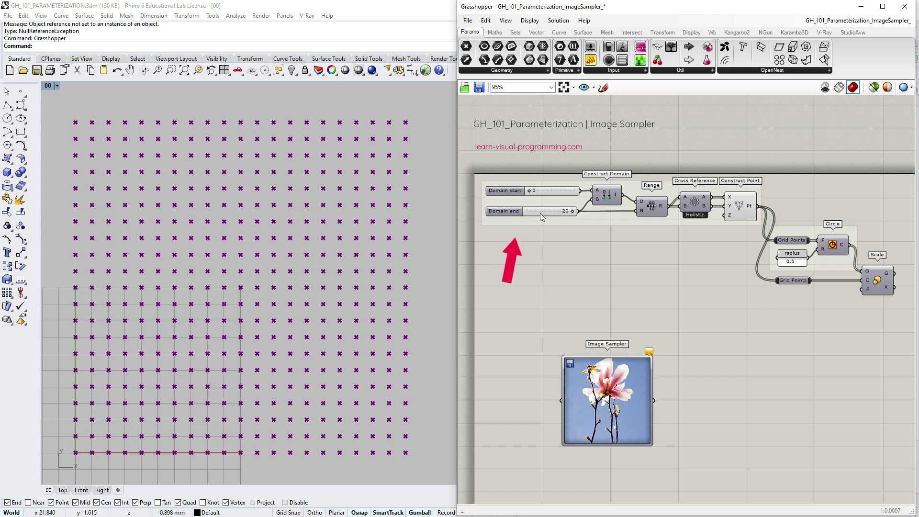
double_click(542, 233)
text(20)
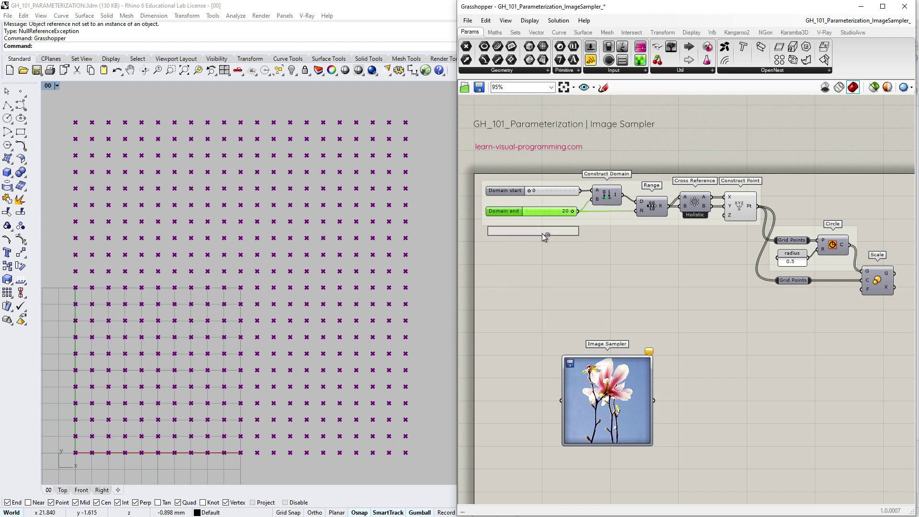
key(Return)
drag(578, 235, 637, 211)
Name the new slider Steps and set its maximum to 100.
right_click(496, 236)
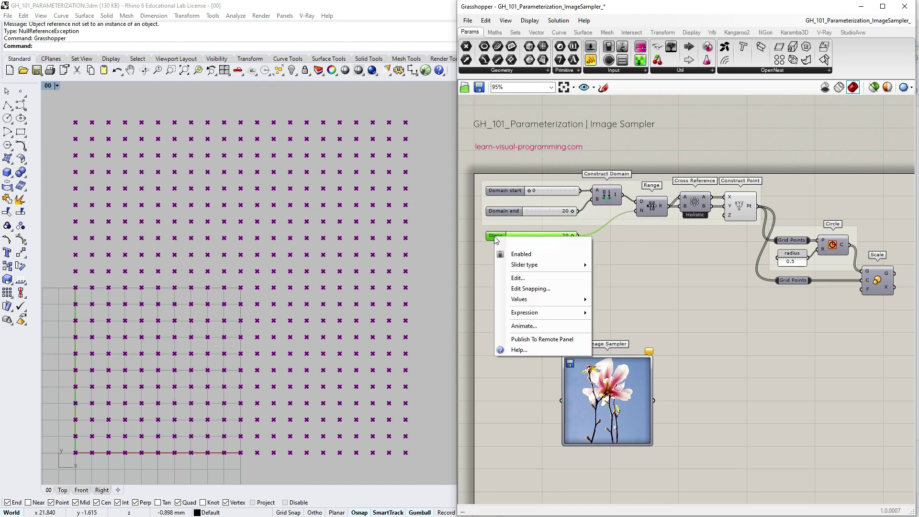
mouse_move(528, 300)
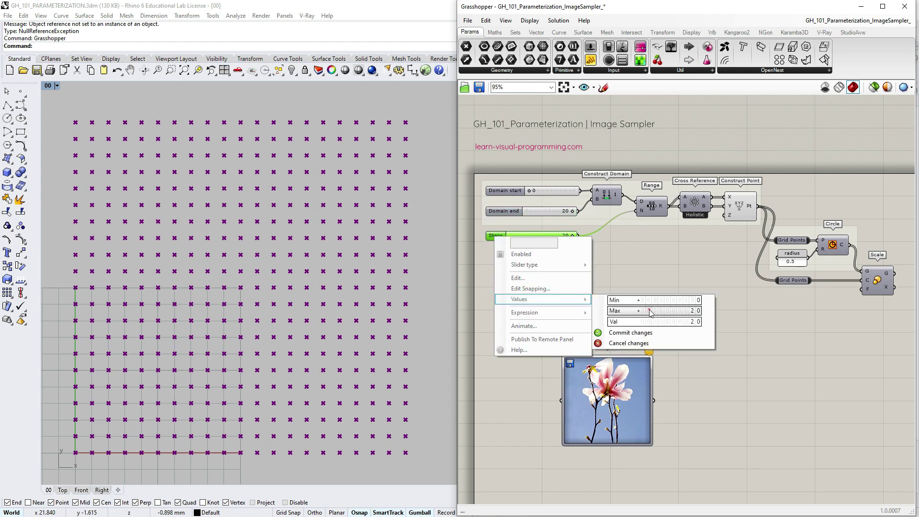
click(647, 310)
text(100)
key(Return)
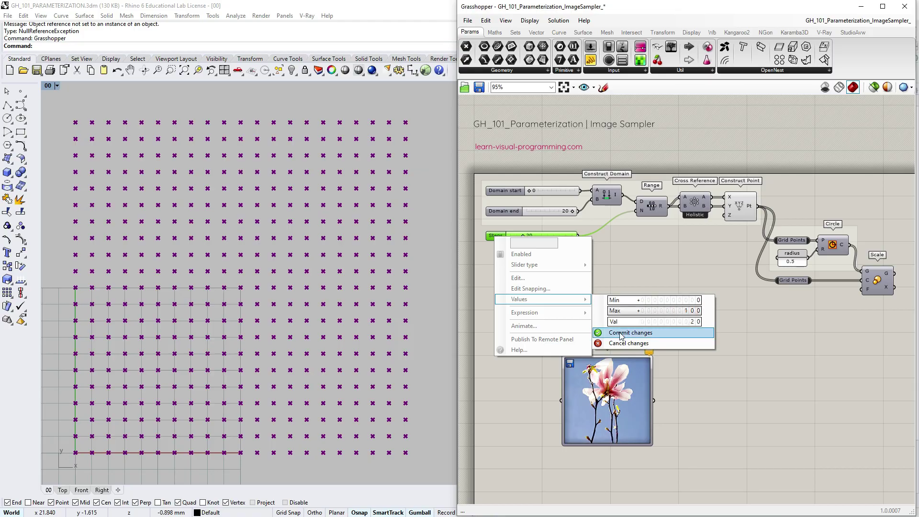
click(631, 332)
Try a denser grid by raising Steps to 40 and varying the Domain end value.
drag(527, 239, 546, 240)
mouse_move(572, 211)
mouse_down()
mouse_move(530, 217)
mouse_move(576, 224)
mouse_up()
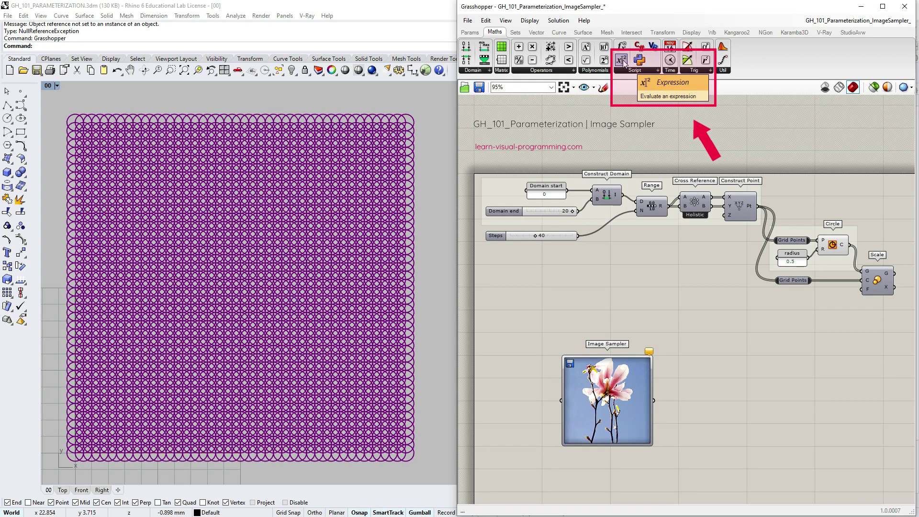
Add an Expression component below the Range and set its expression to x/n/2.
drag(622, 61, 646, 268)
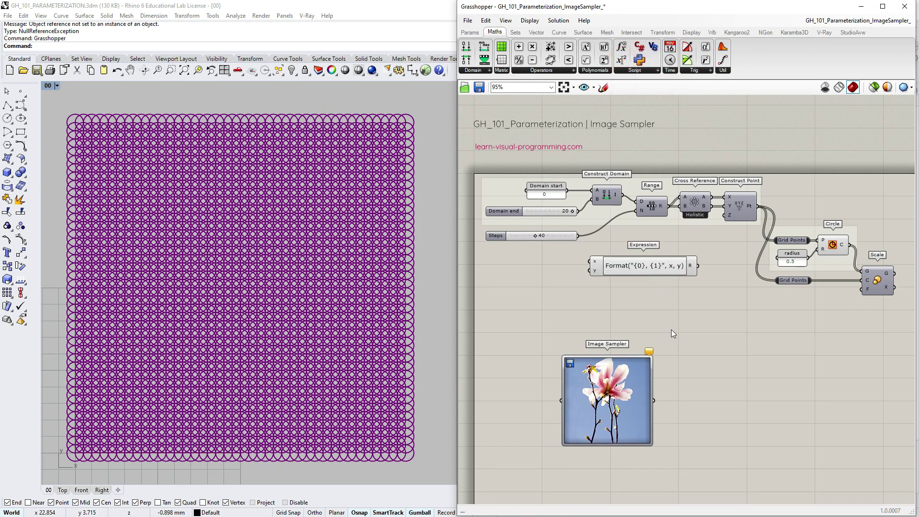
double_click(644, 267)
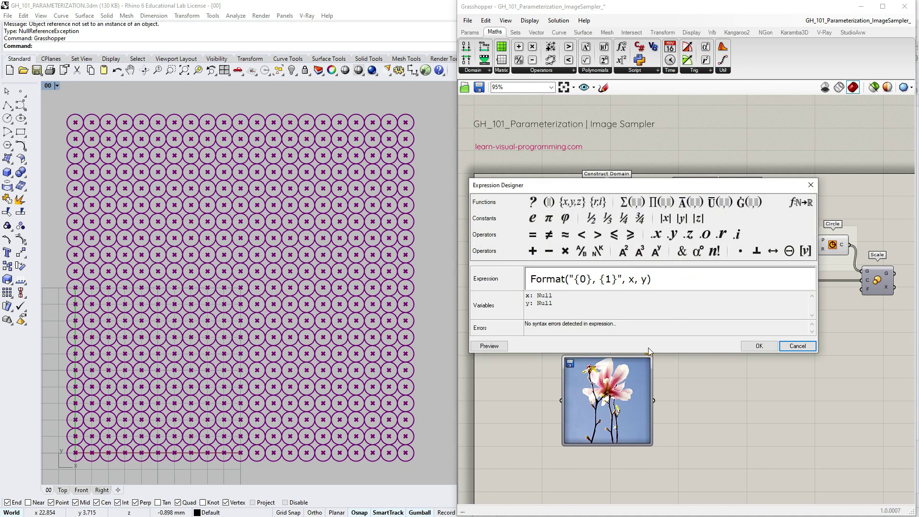
triple_click(670, 279)
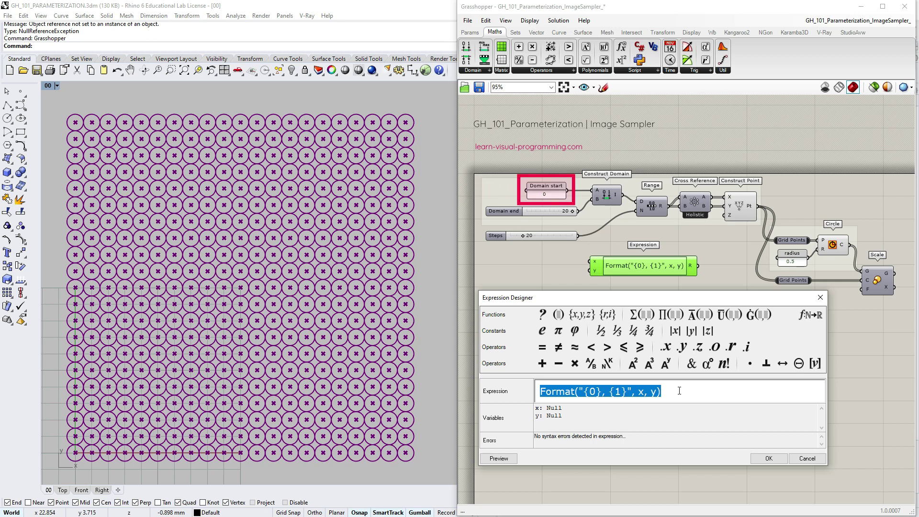
text(x)
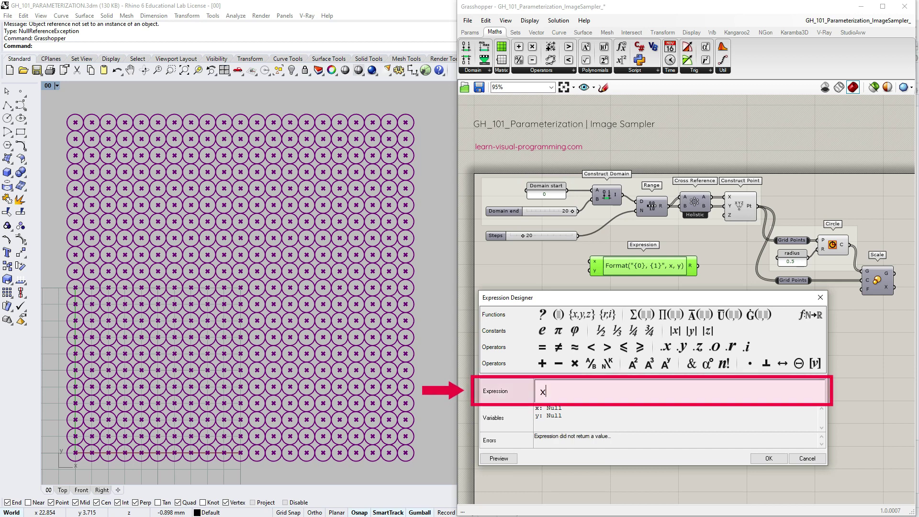
text(/)
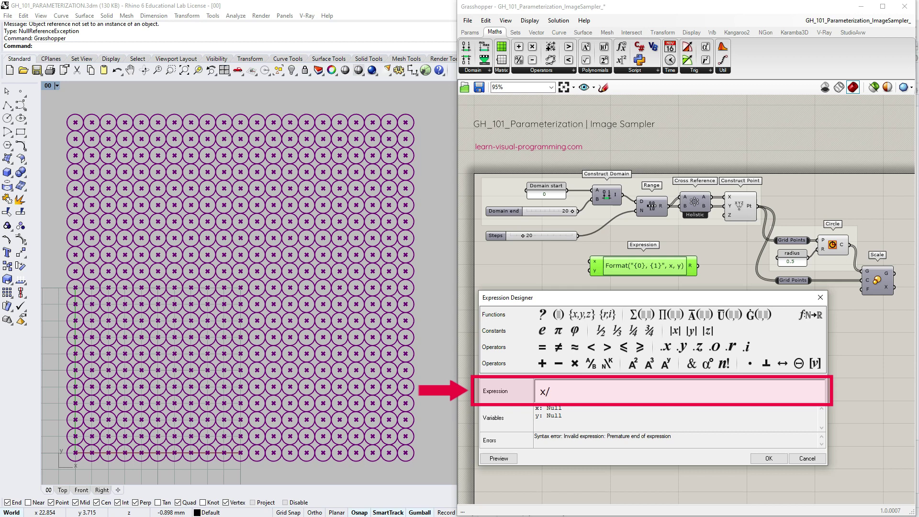
text(n)
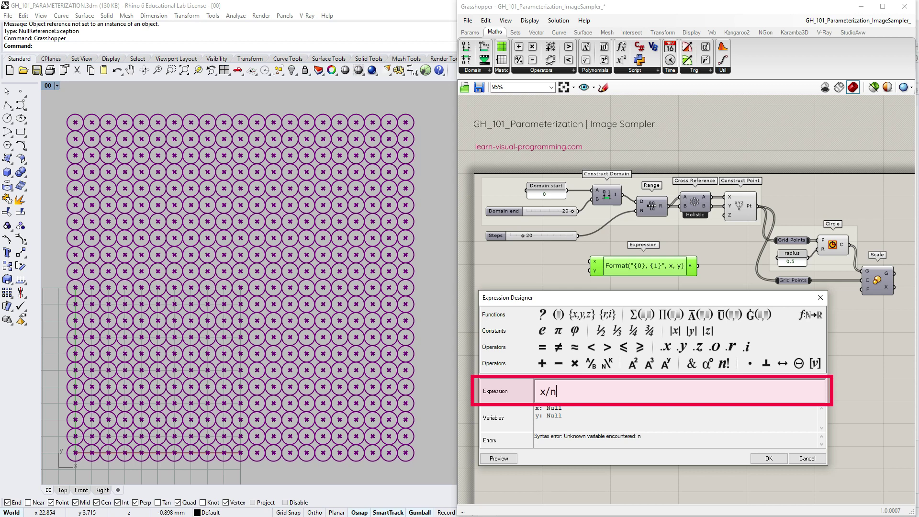
text(/2)
click(769, 459)
Rename the Expression's y input to n and wire the component between the Domain end and Steps sliders and the Circle's radius.
right_click(624, 271)
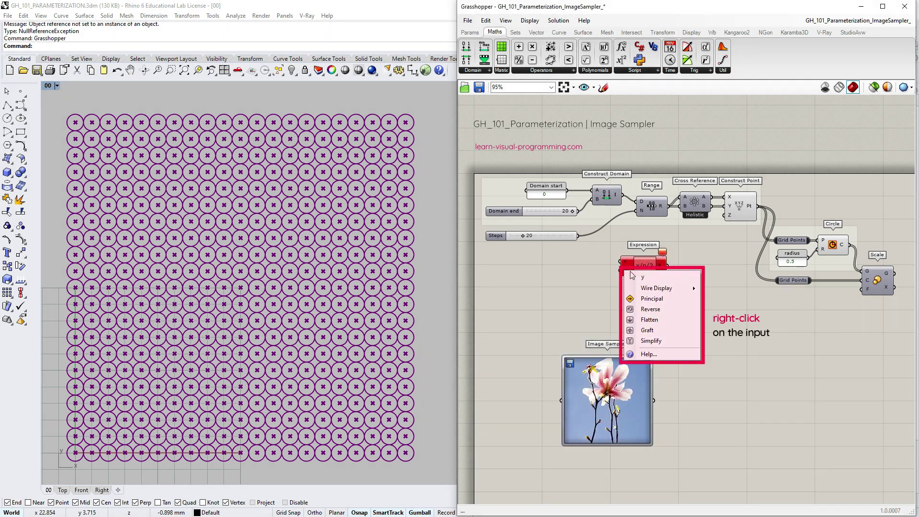
text(n)
key(Return)
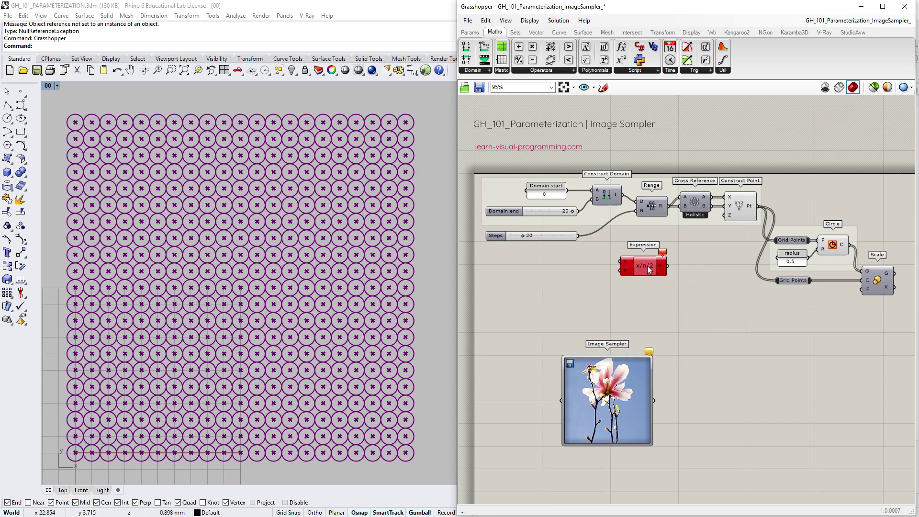
drag(644, 263, 711, 260)
drag(579, 211, 688, 256)
drag(578, 236, 688, 266)
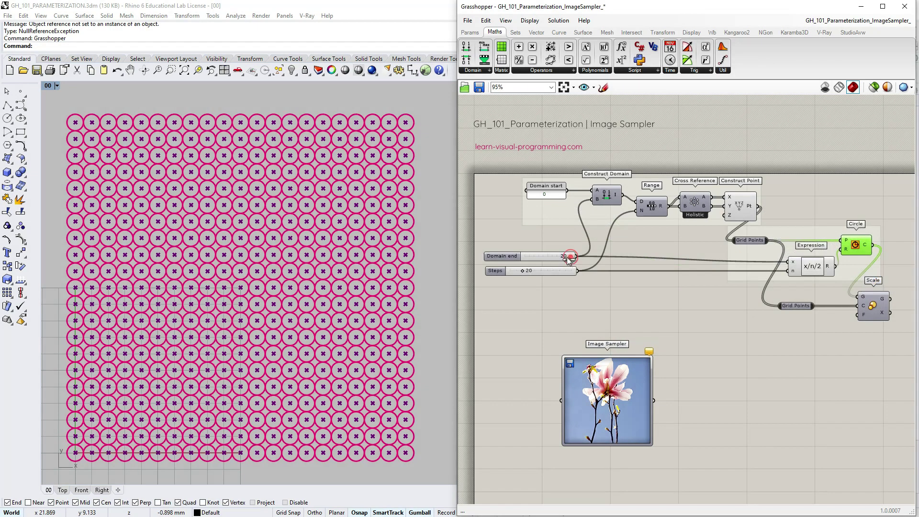
Test the circle grid with Domain end at 10 and Steps at 61, and return both sliders to 20.
mouse_move(569, 259)
mouse_down()
mouse_move(546, 260)
mouse_move(570, 256)
mouse_up()
drag(772, 173, 697, 207)
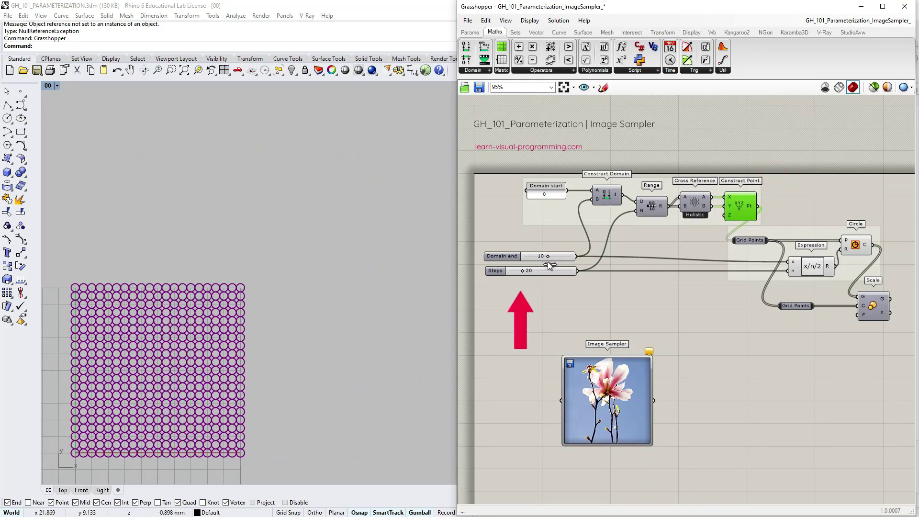
drag(521, 271, 547, 274)
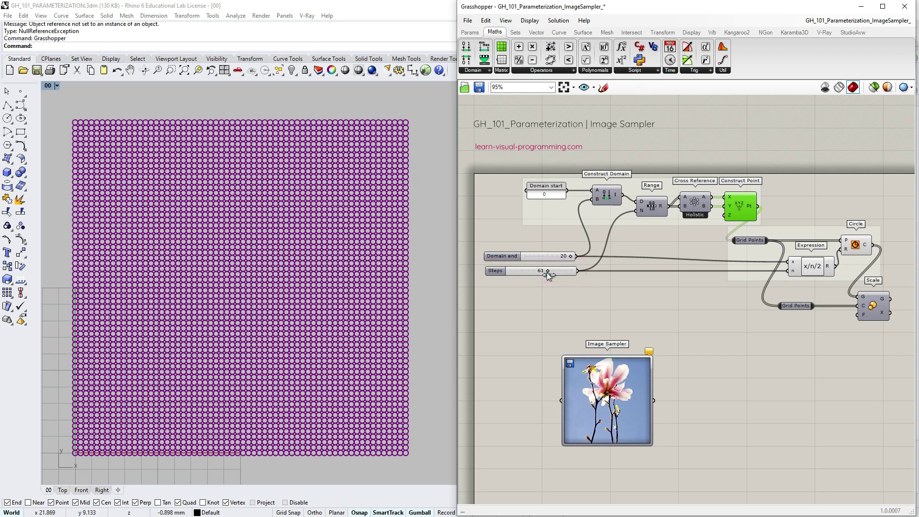
drag(547, 272, 525, 274)
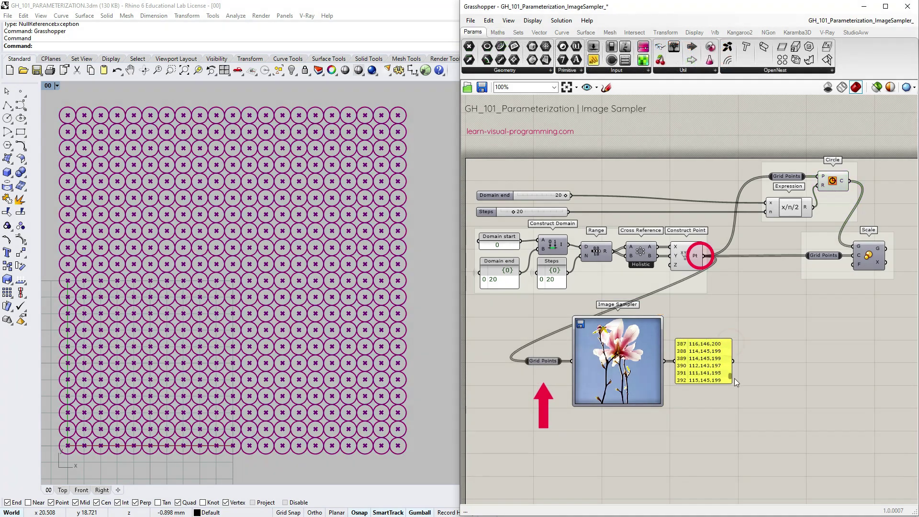
scroll(733, 373, down, 2)
drag(734, 370, 734, 342)
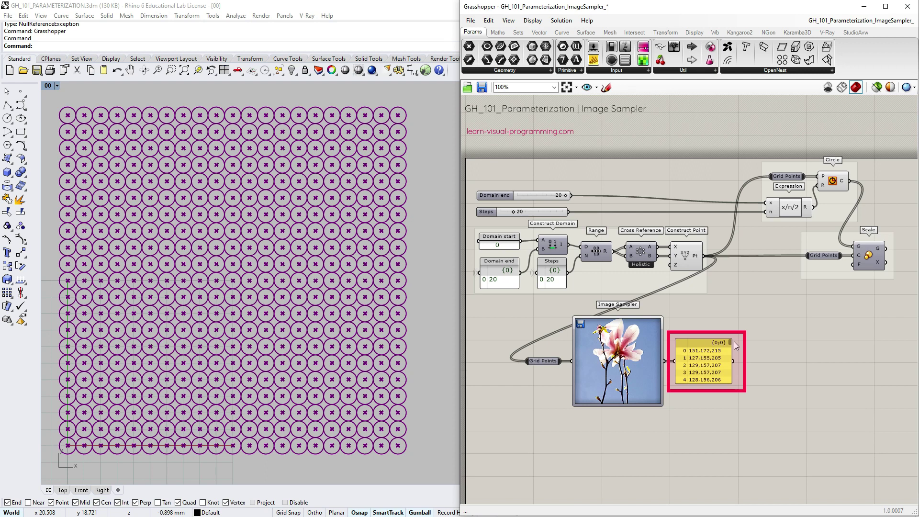
double_click(618, 359)
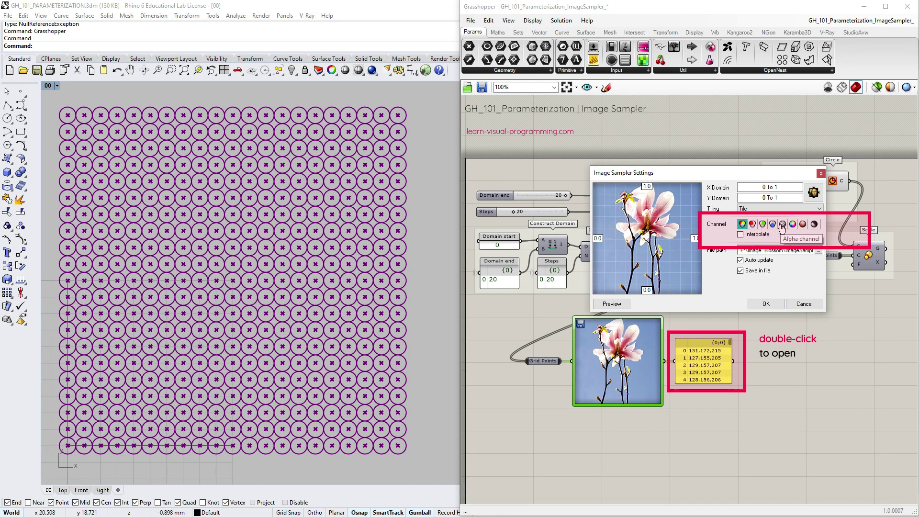
click(815, 224)
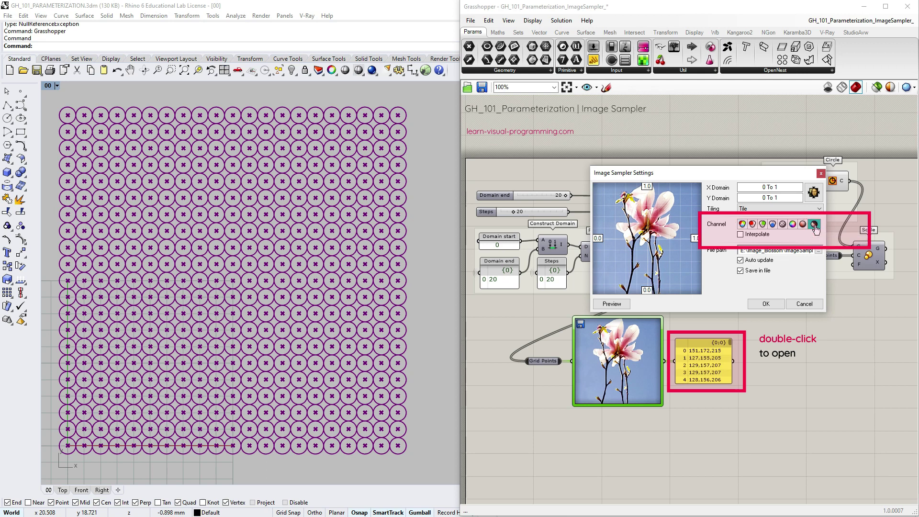
click(613, 308)
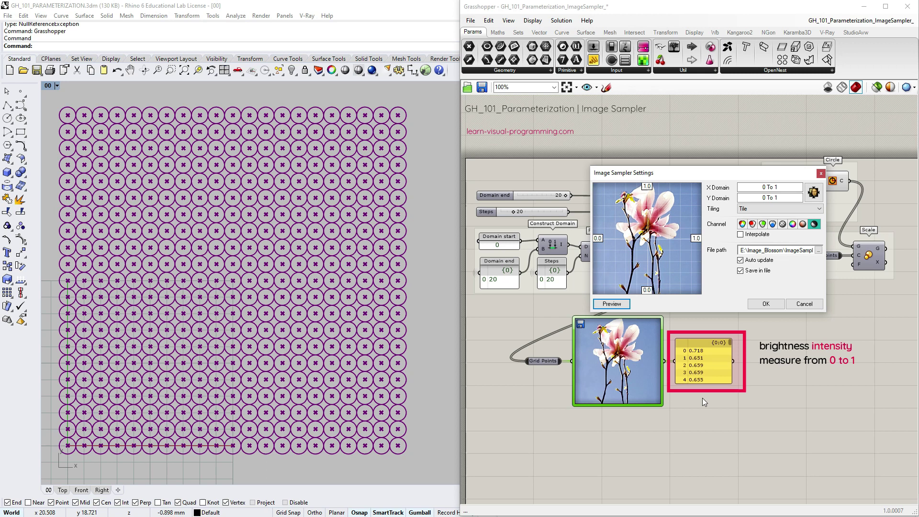
Enable Interpolate and disable Auto update for the Image Sampler, keeping the image saved in the file.
click(740, 234)
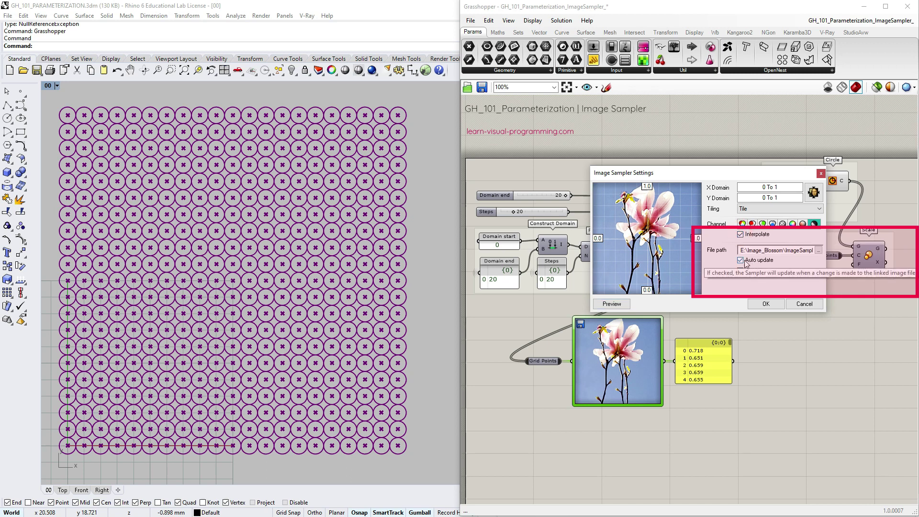
click(741, 261)
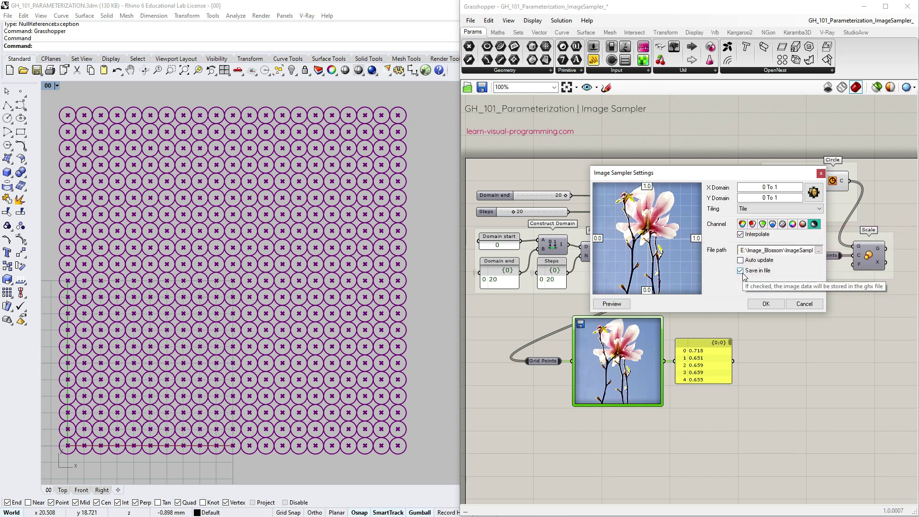
click(765, 305)
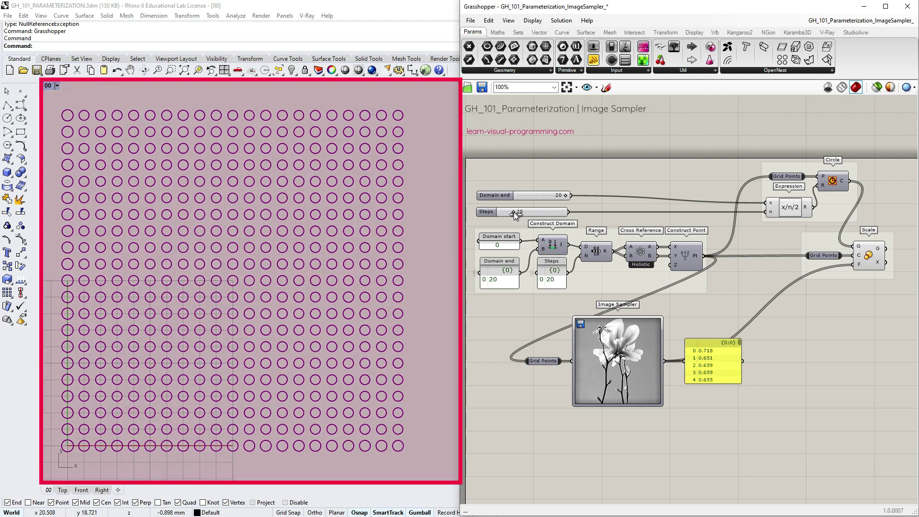
Try the grid with Steps at 32, set Domain end to 1, and raise Steps to 77.
mouse_move(514, 212)
mouse_down()
mouse_move(536, 217)
mouse_move(521, 212)
mouse_up()
mouse_move(881, 239)
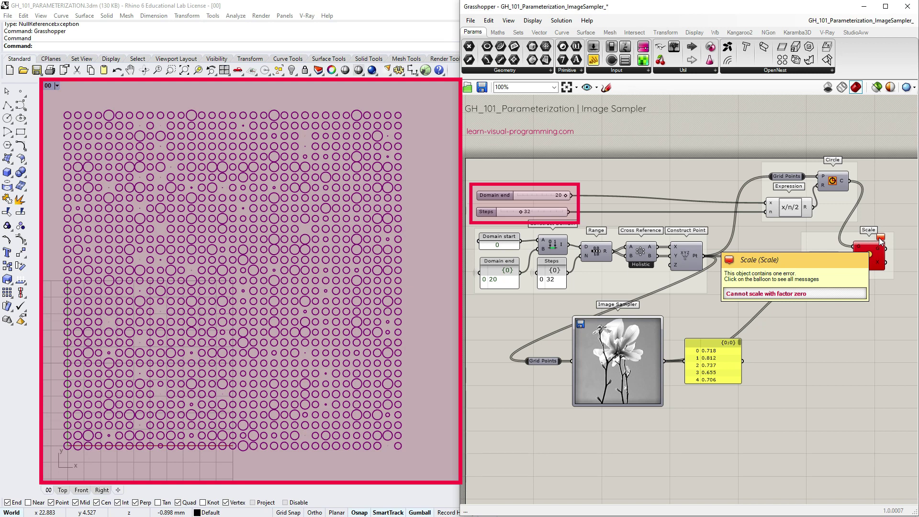
drag(565, 195, 516, 196)
scroll(74, 433, up, 5)
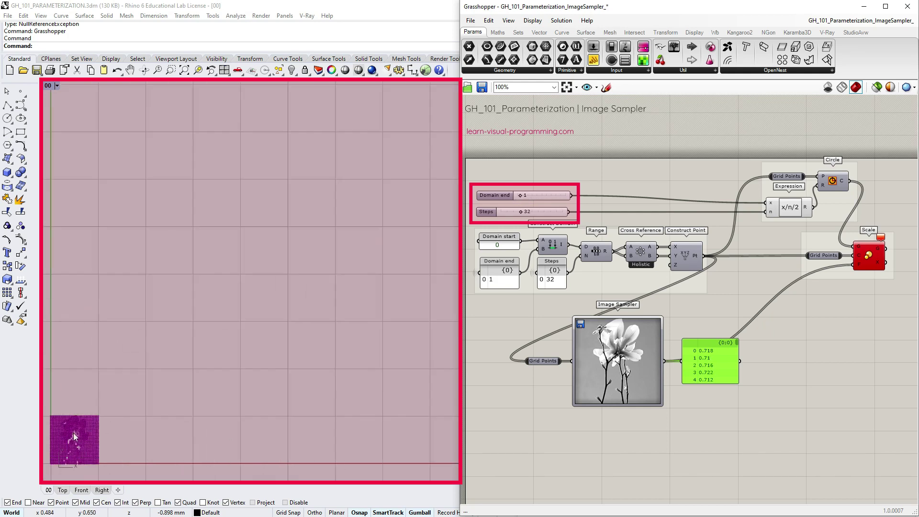
right_drag(74, 433, 153, 331)
scroll(141, 339, up, 2)
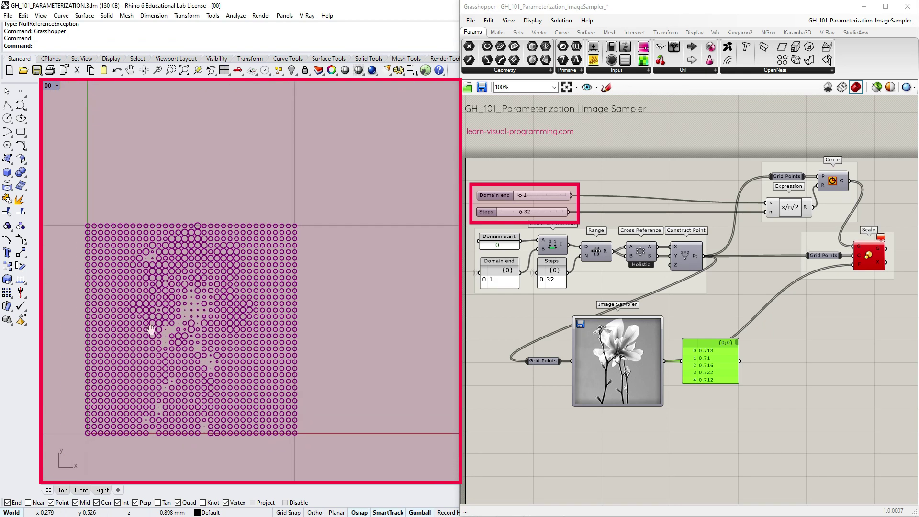
drag(522, 212, 549, 214)
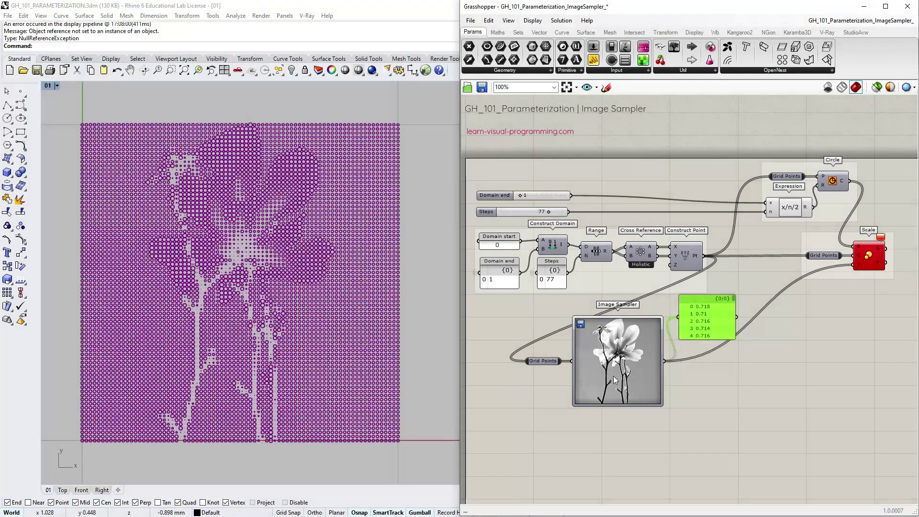
Set both the X and Y domains of the Image Sampler to 0 To 2.
double_click(626, 358)
drag(664, 293, 752, 178)
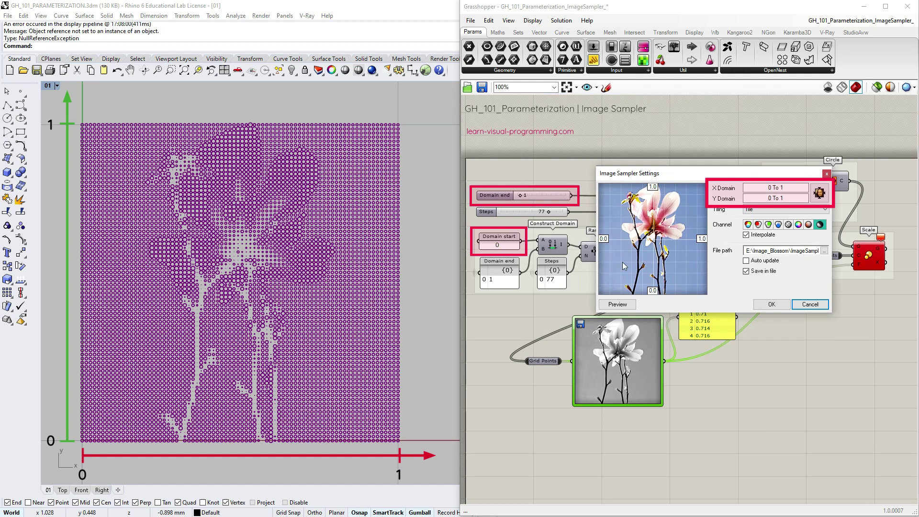
double_click(782, 188)
text(2)
double_click(783, 198)
text(2)
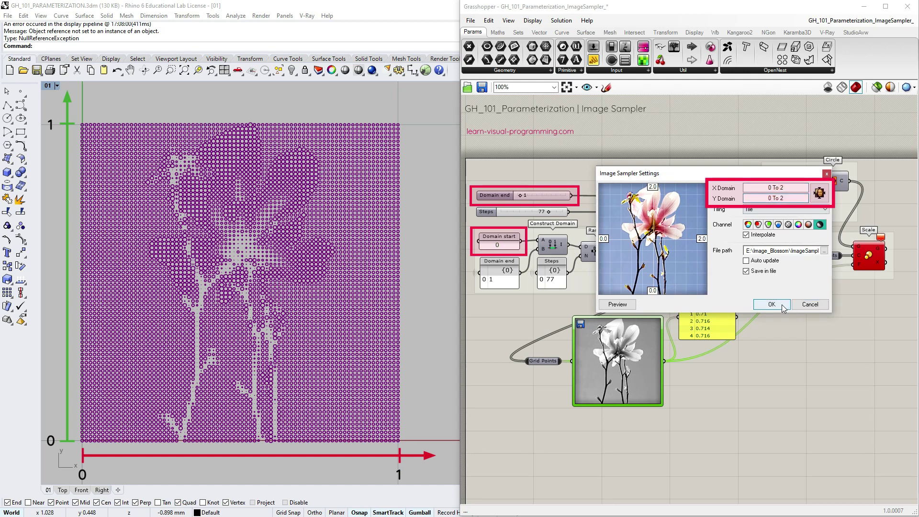
click(772, 304)
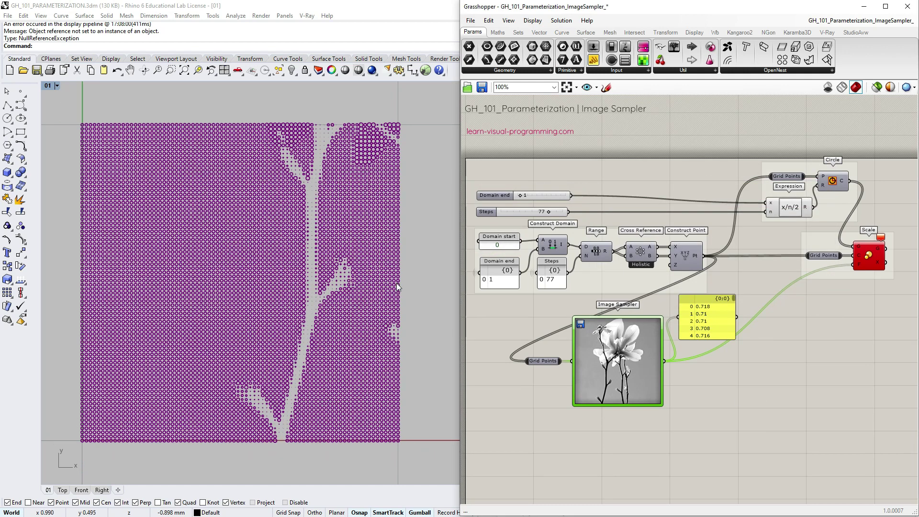
scroll(243, 332, down, 3)
right_drag(268, 329, 201, 388)
scroll(212, 381, down, 2)
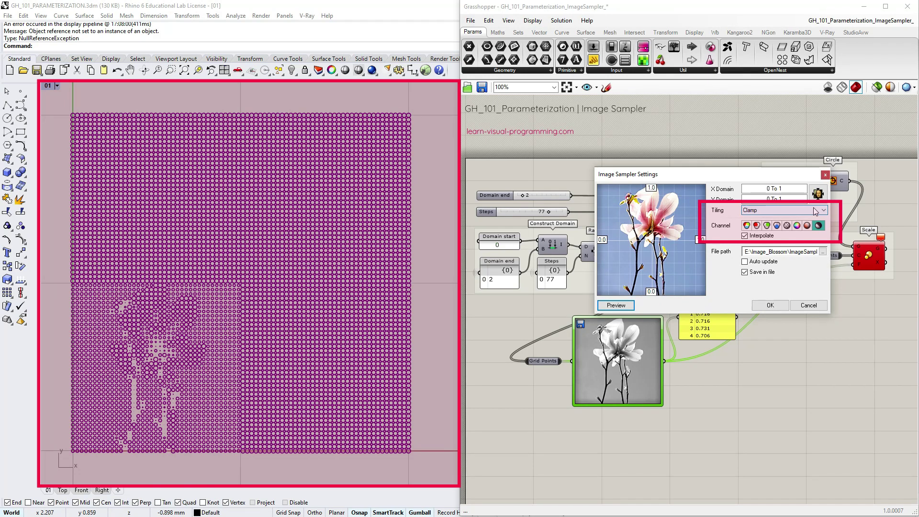
Preview the Image Sampler with its tiling set to Tile and then to Flip.
click(816, 212)
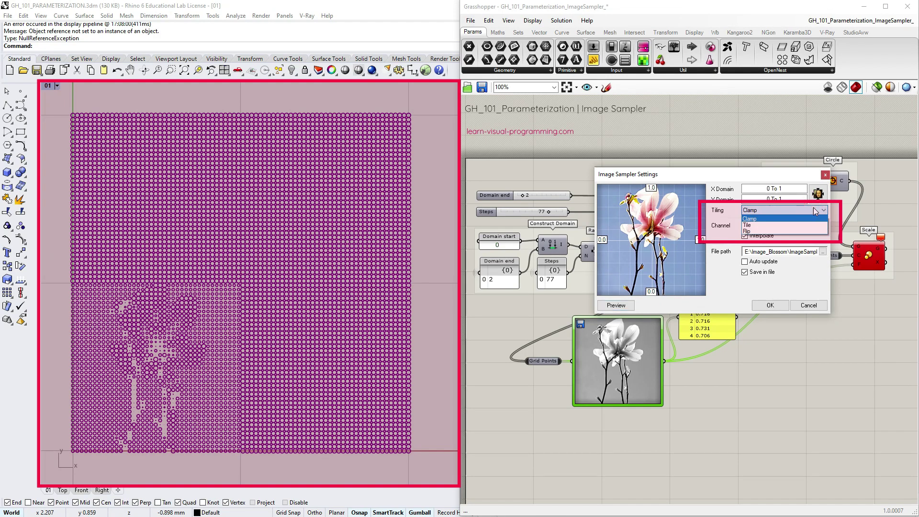
click(753, 226)
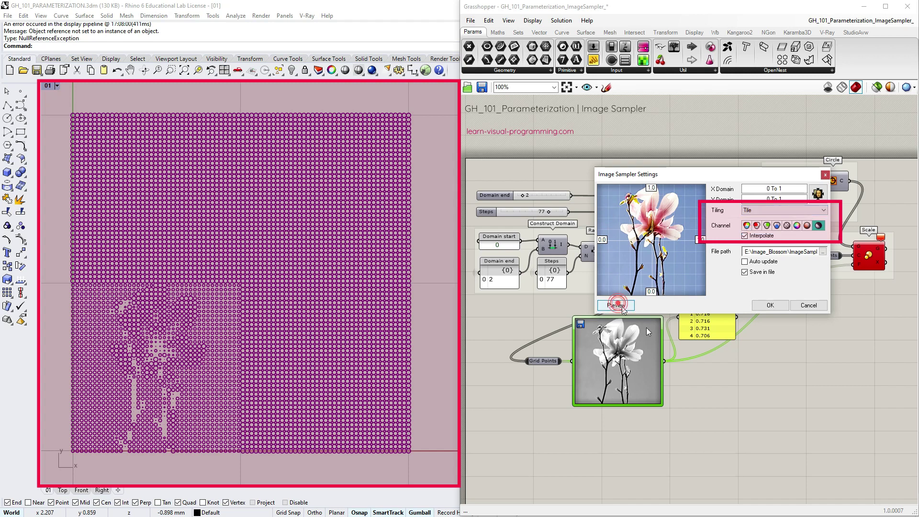
click(618, 305)
click(783, 211)
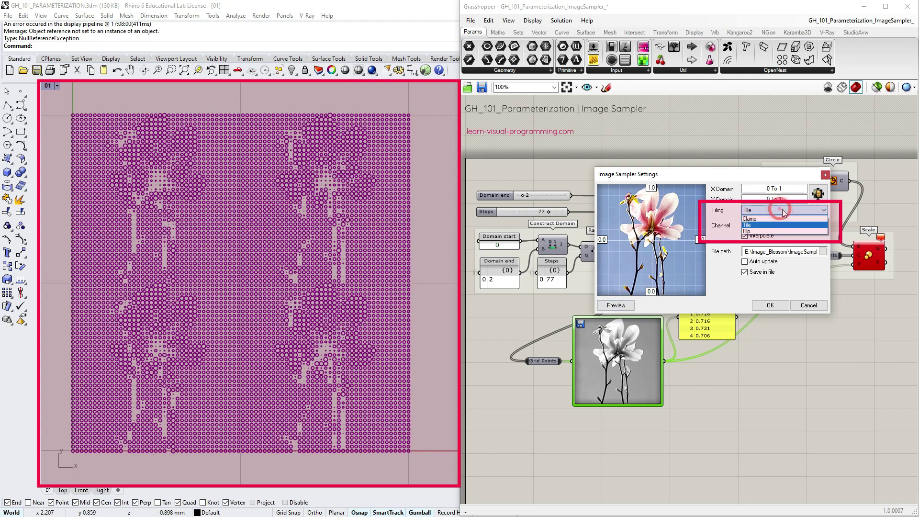
click(760, 231)
click(616, 307)
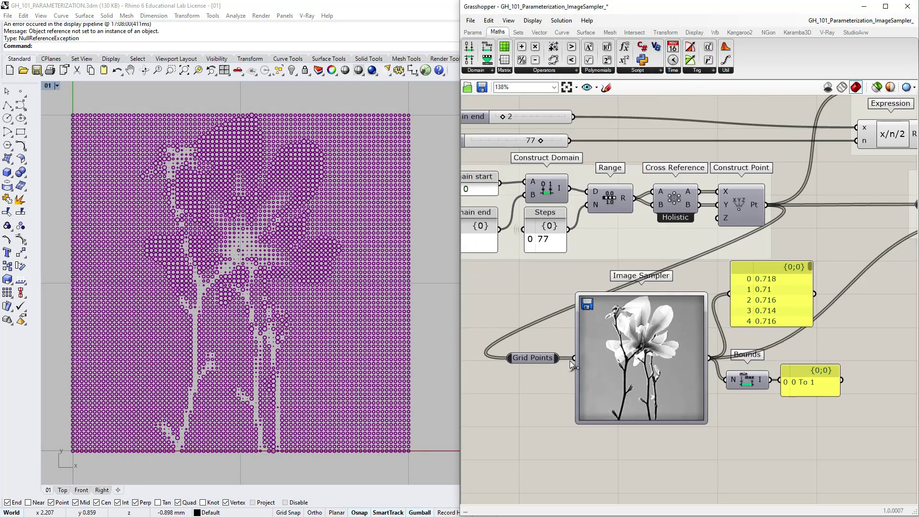
Check the sampled values' bounds with Steps lowered to 3, then raise Steps to 73.
right_drag(571, 364, 609, 382)
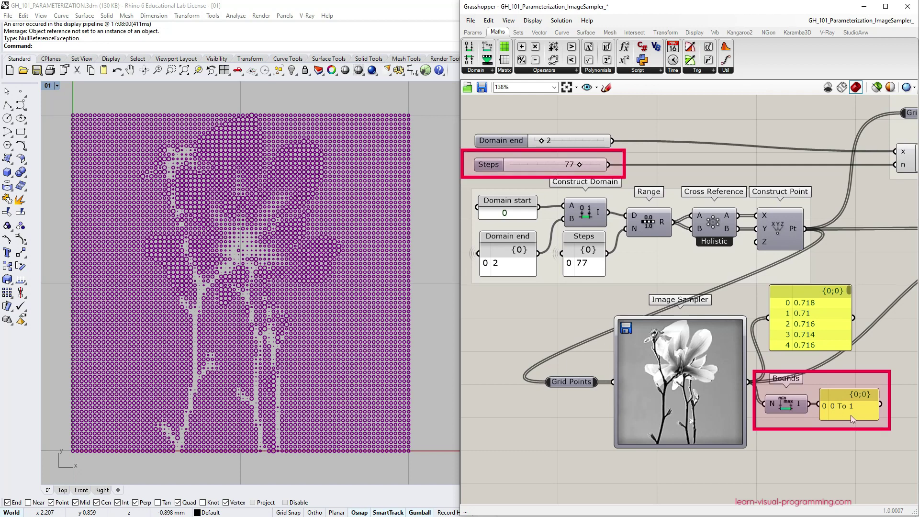
drag(580, 164, 517, 163)
scroll(337, 288, down, 4)
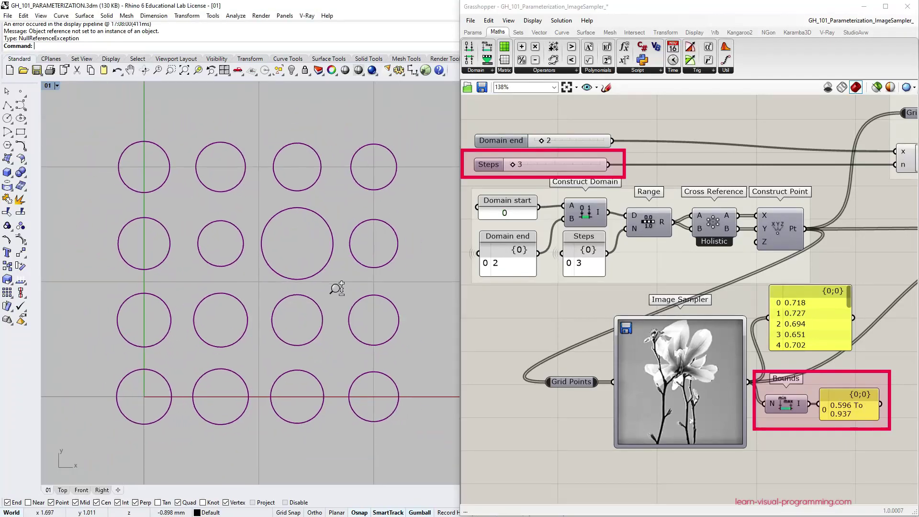
scroll(338, 287, down, 2)
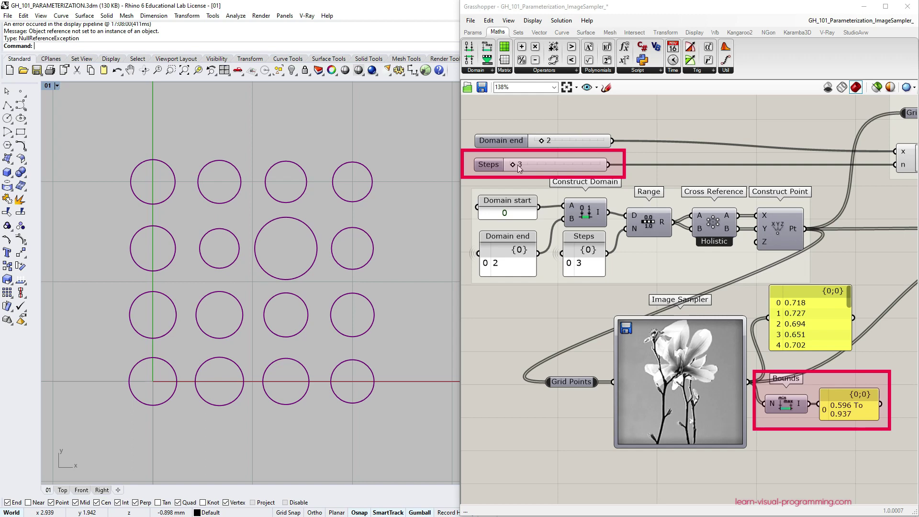
drag(513, 166, 575, 166)
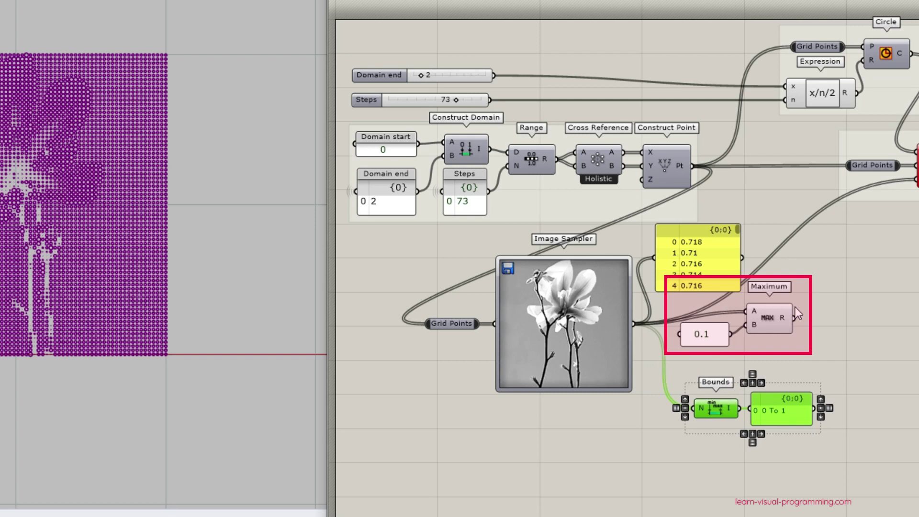
Wire the Maximum component's result into the Bounds component to check the range of the limited values.
drag(795, 318, 700, 403)
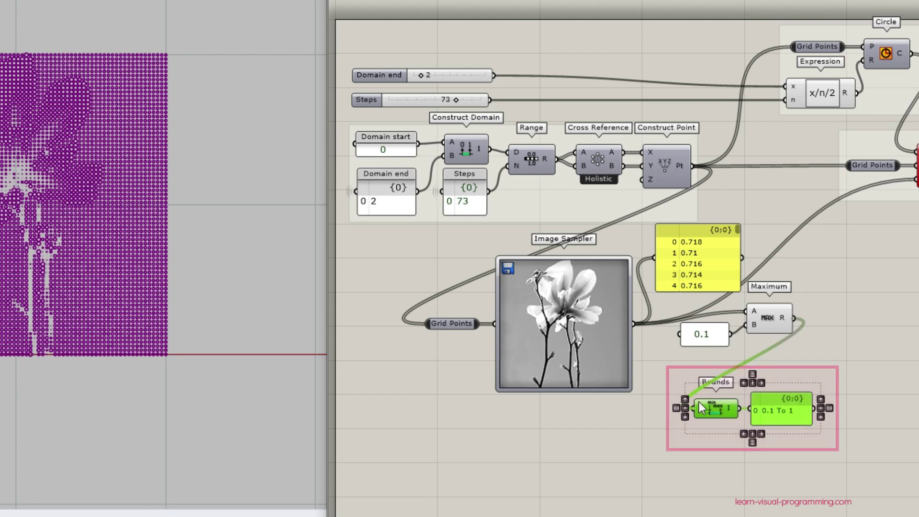
drag(699, 408, 750, 386)
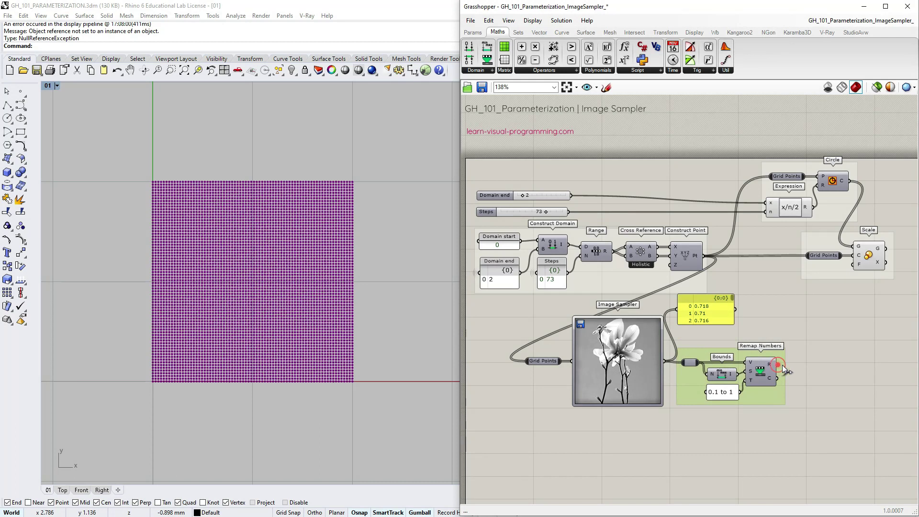
Wire the Remap Numbers result into the Scale factor and invert the target domain to 1 to 0.1.
drag(778, 365, 853, 264)
double_click(726, 396)
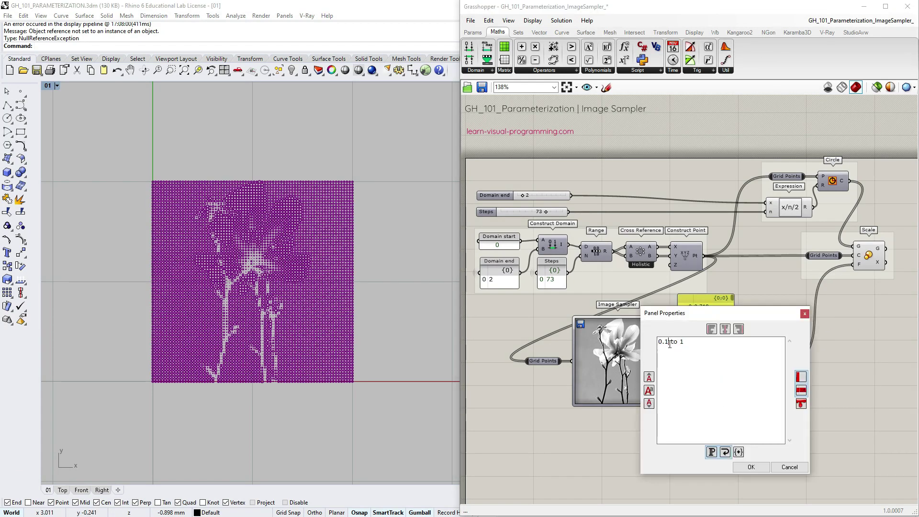
text(1 to 0.1)
click(754, 474)
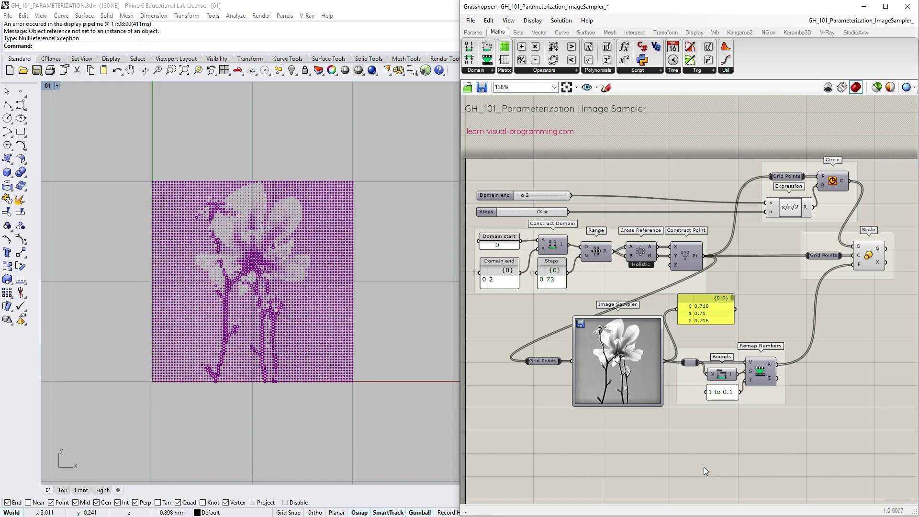
Change the Remap Numbers target domain to 0.8 to 0.2.
double_click(728, 392)
click(691, 341)
key(ctrl+a)
text(0.8 to 0.2)
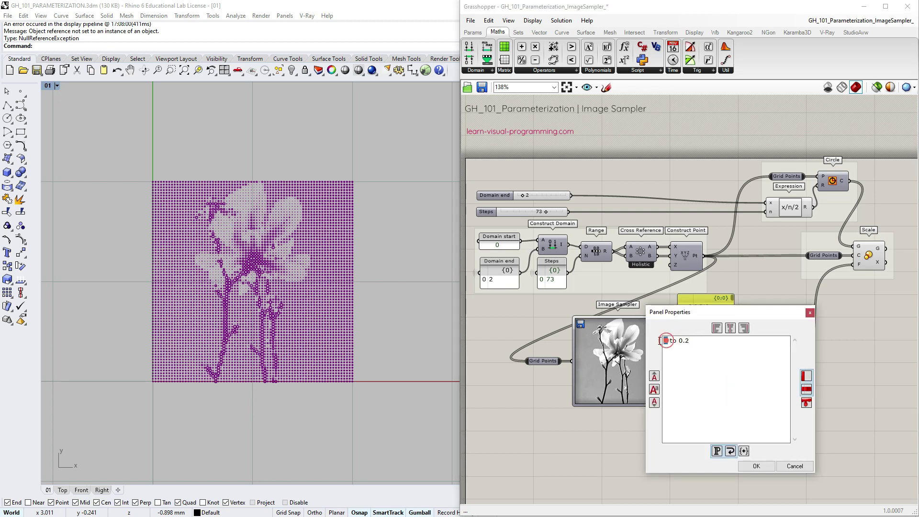
click(757, 466)
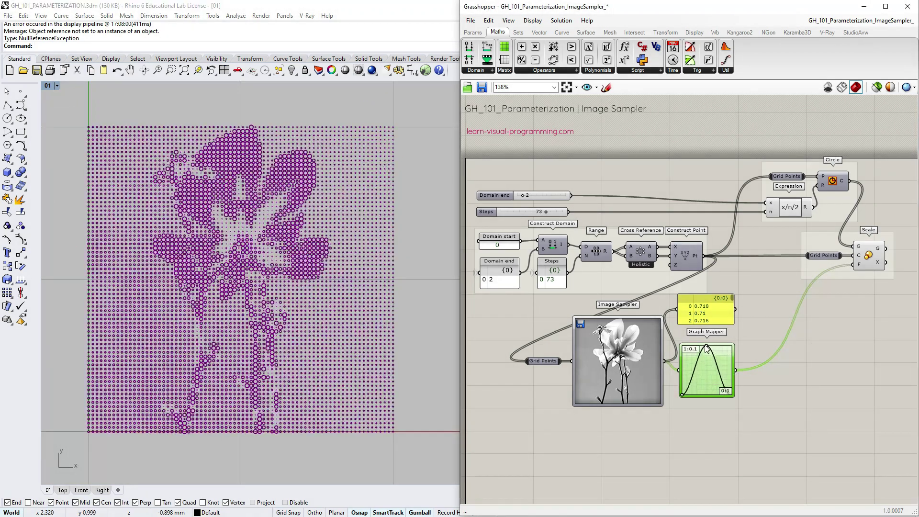
Reshape the Graph Mapper's curve by shifting its peak toward higher input values.
drag(707, 349, 723, 352)
Set both the X and Y domains of the Image Sampler to -10 To 10 and inspect the resulting circle pattern.
double_click(619, 365)
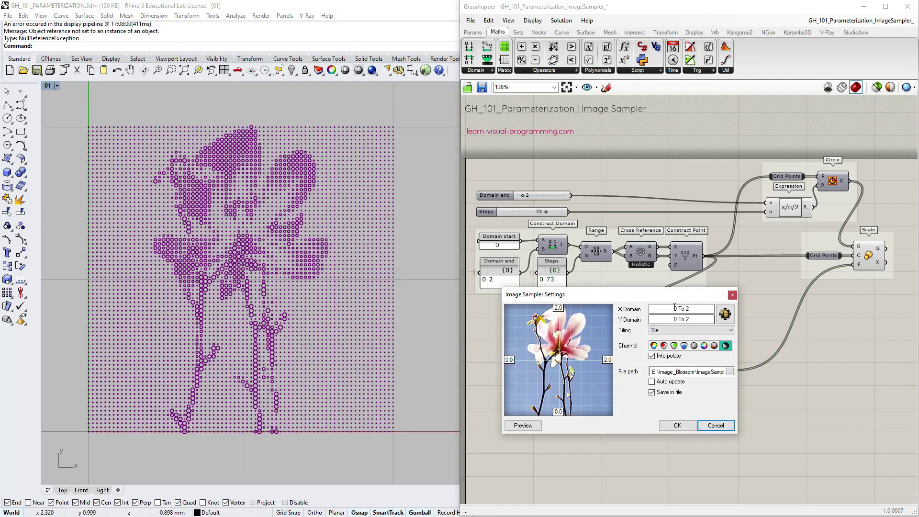
drag(649, 294, 737, 142)
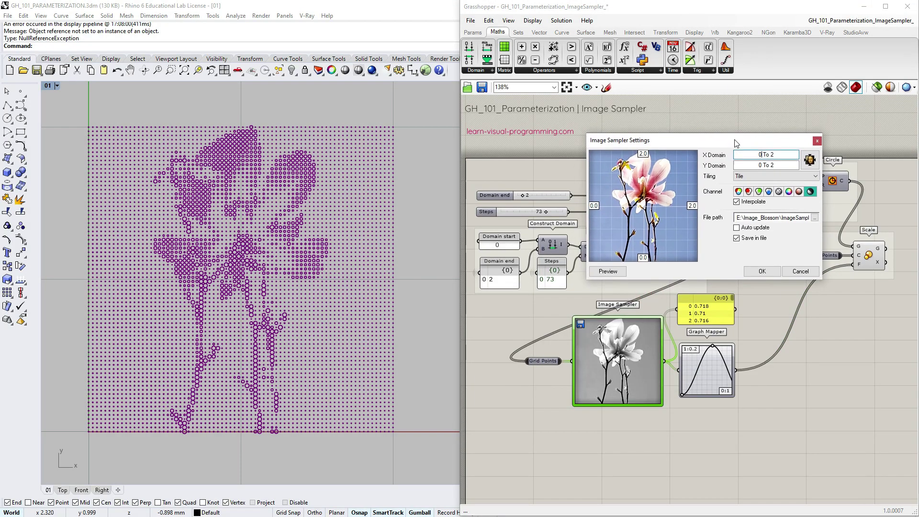
click(759, 155)
text(-1)
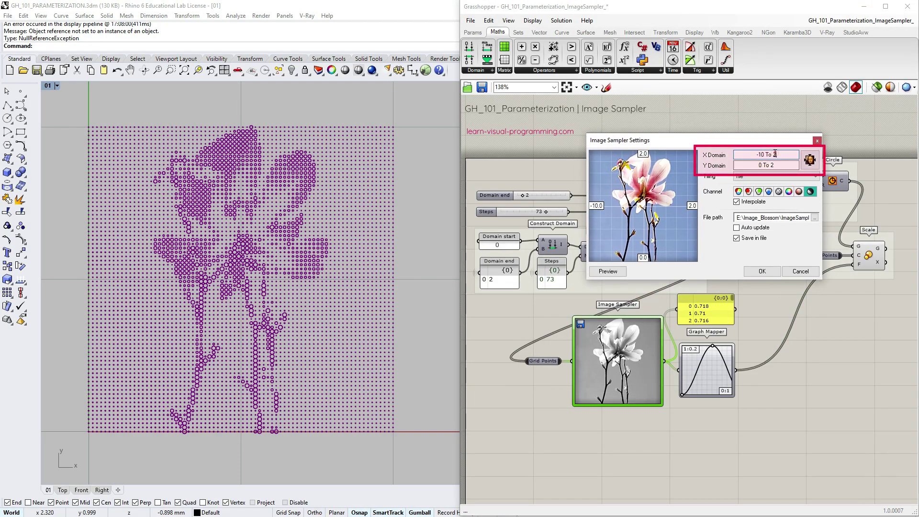
text(10)
click(760, 165)
text(-1)
double_click(774, 165)
text(10)
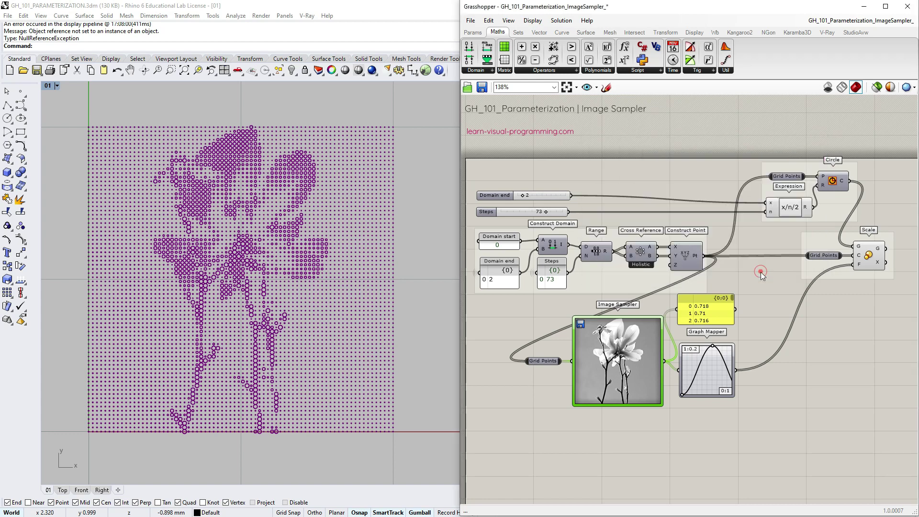
scroll(235, 358, down, 5)
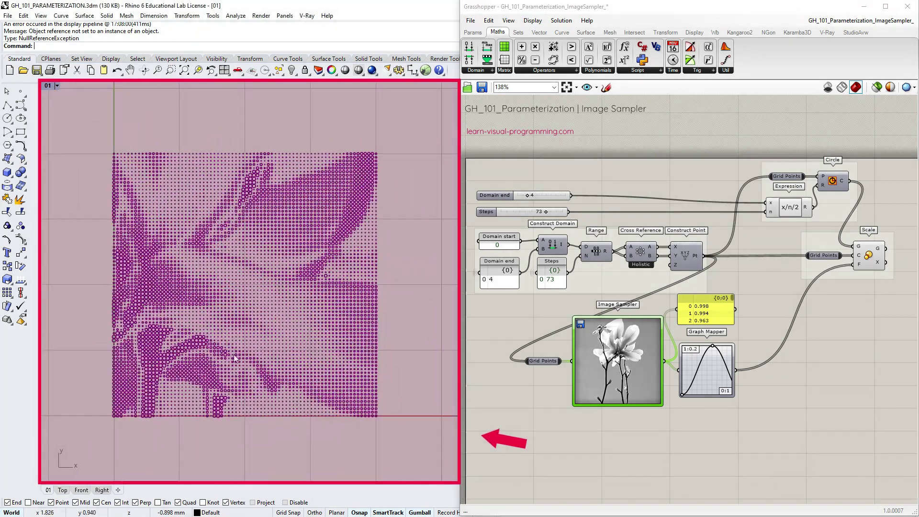
scroll(235, 358, up, 3)
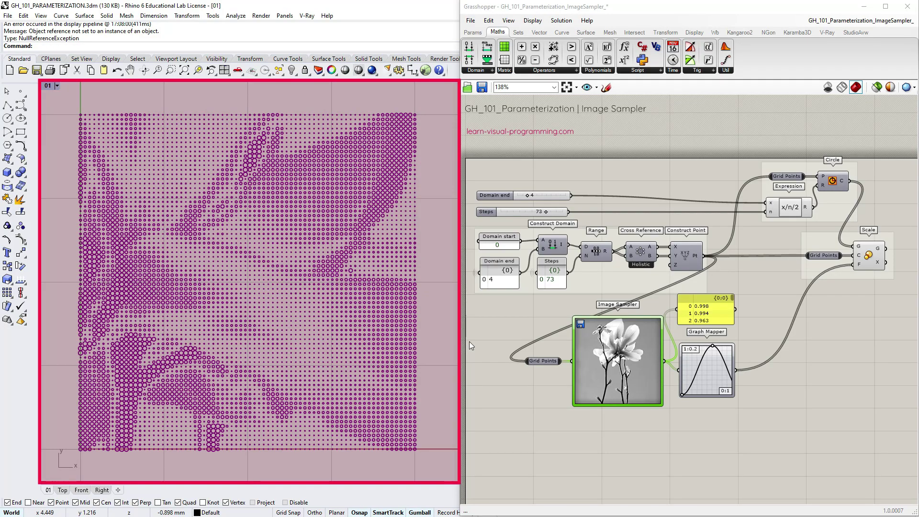
Apply the image's pixel dimensions in the Image Sampler, and simplify its domains to X 0 To 1 and Y 0 To 1.4.
mouse_move(713, 346)
mouse_down()
mouse_move(699, 349)
mouse_move(711, 351)
mouse_up()
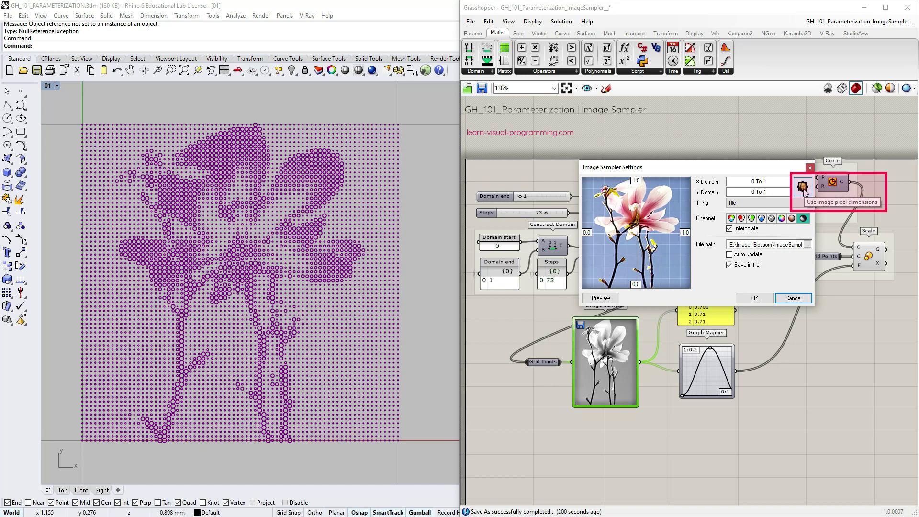
click(803, 188)
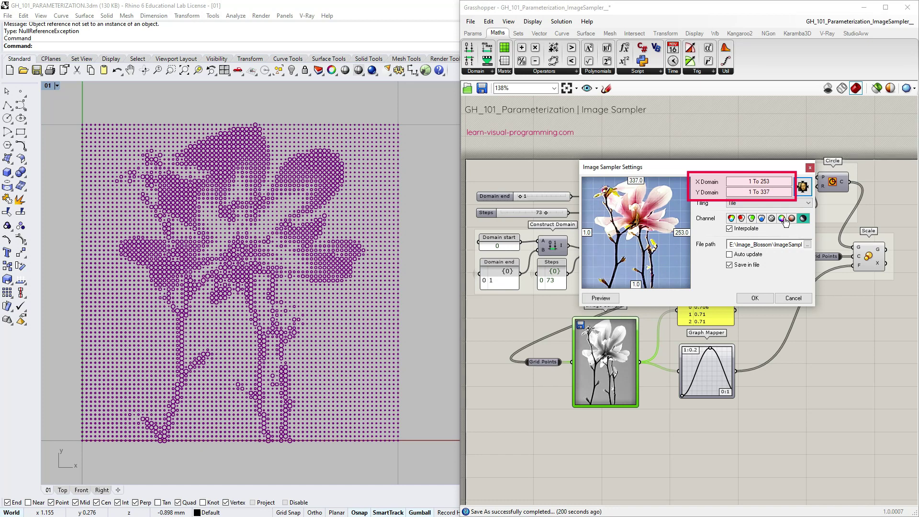
click(774, 181)
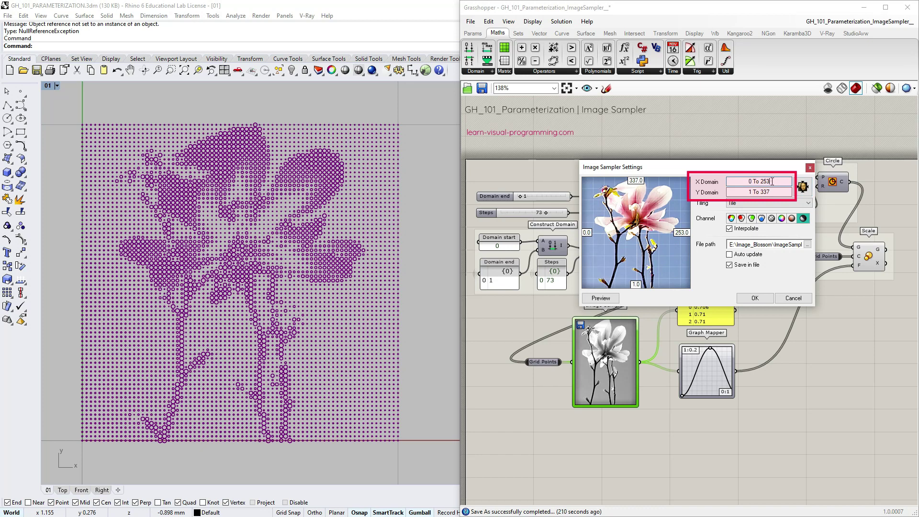
drag(772, 181, 761, 179)
text(1)
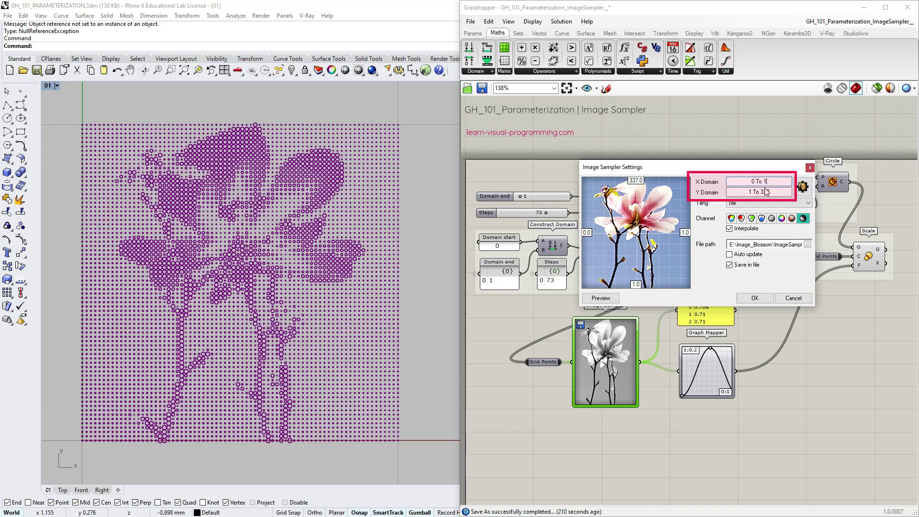
double_click(752, 192)
text(0)
drag(770, 192, 759, 192)
text(1.4)
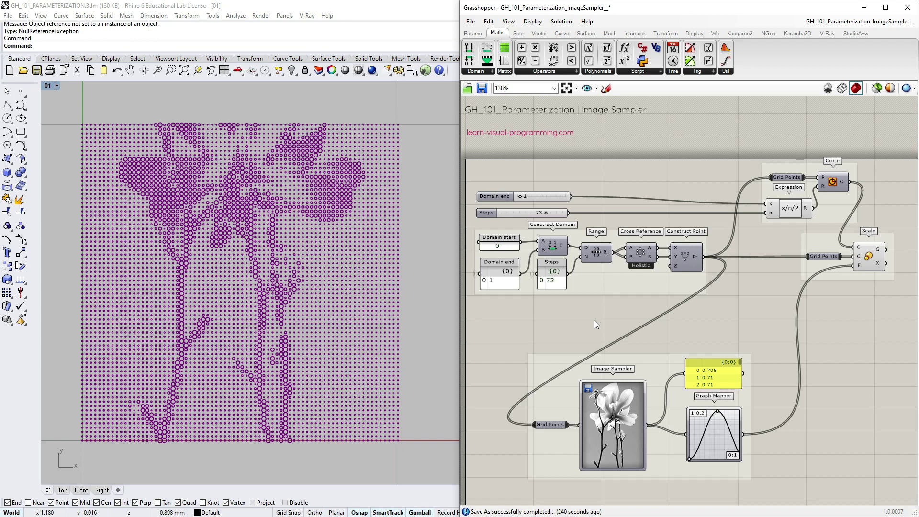
Duplicate the Range component for the Domain y of 0 to 1.4 and wire its output into Cross Reference input B.
click(594, 253)
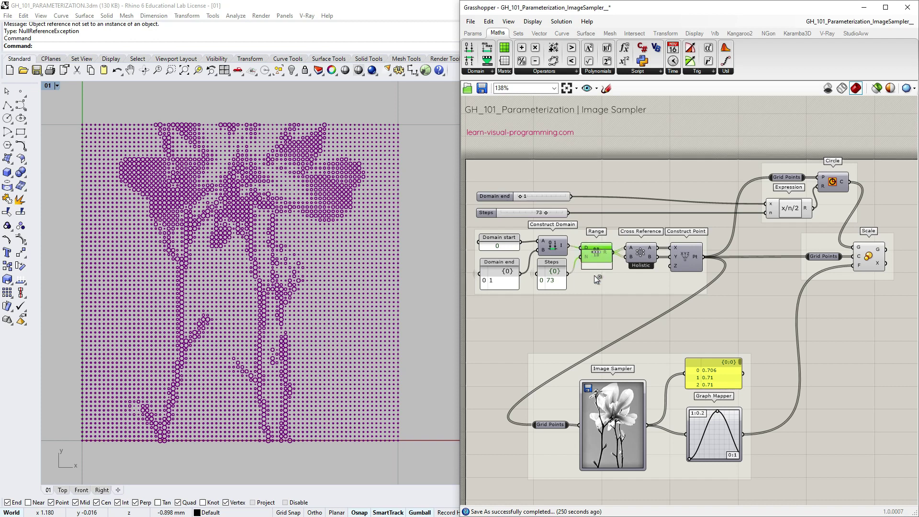
alt+drag(590, 307, 587, 317)
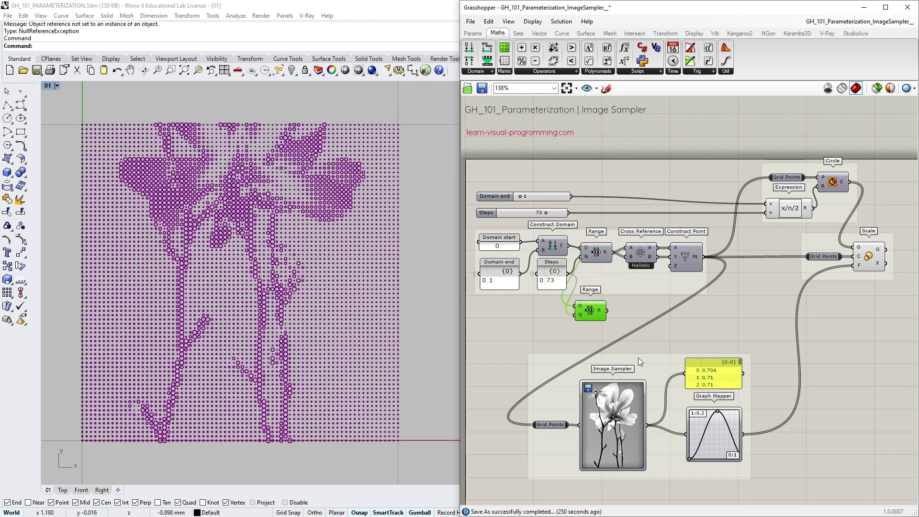
mouse_move(579, 307)
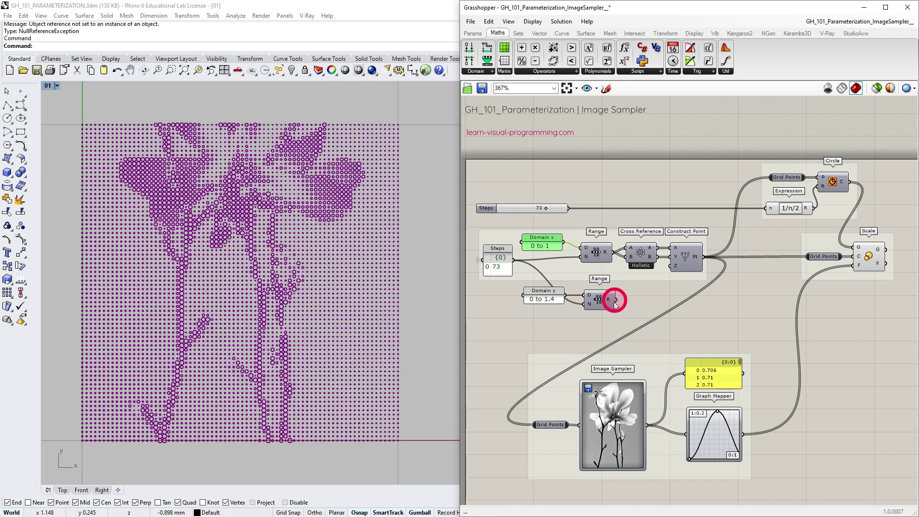
drag(616, 304, 627, 260)
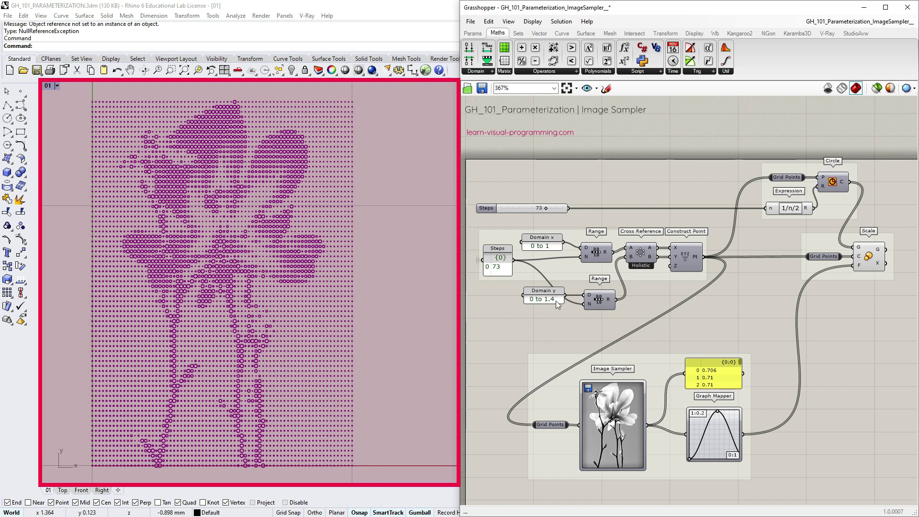
Multiply Steps by a ratio panel of 1.4 with a Multiplication component feeding the second Range's N input.
drag(556, 301, 570, 284)
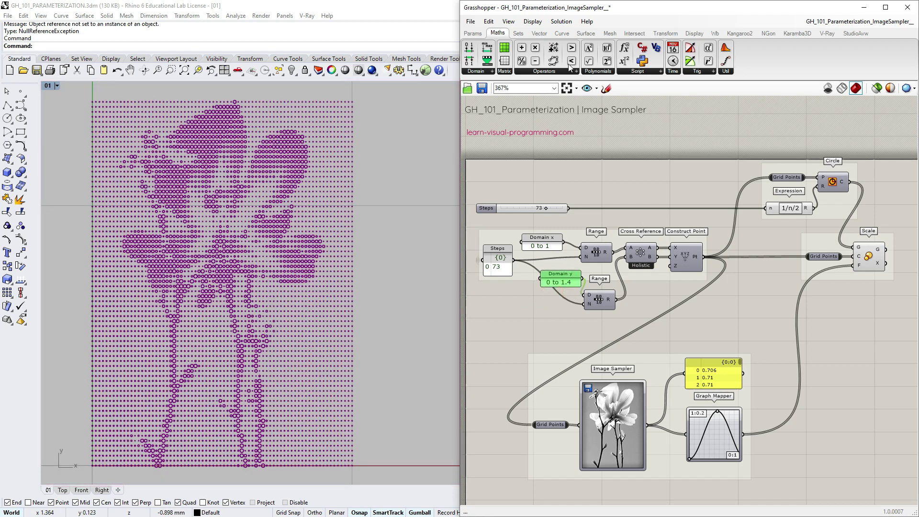
drag(535, 47, 550, 316)
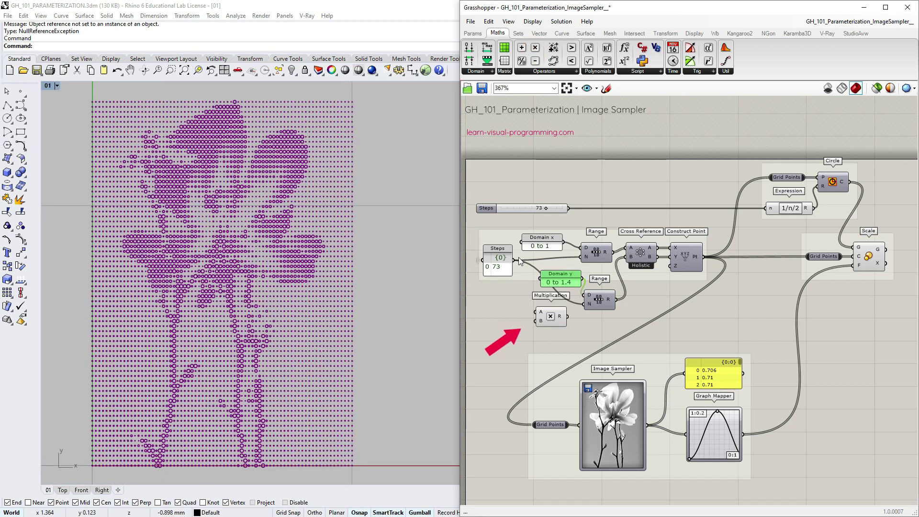
drag(514, 260, 534, 312)
click(551, 320)
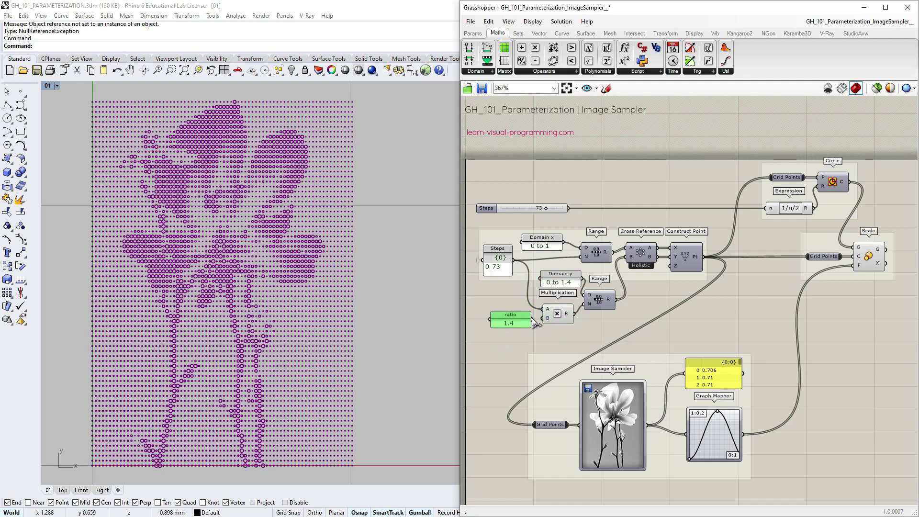
drag(535, 324, 543, 318)
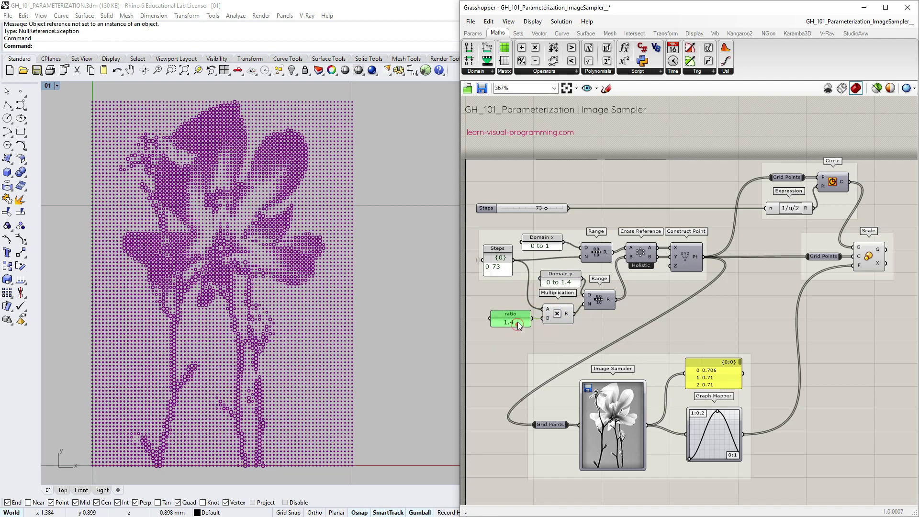
click(593, 326)
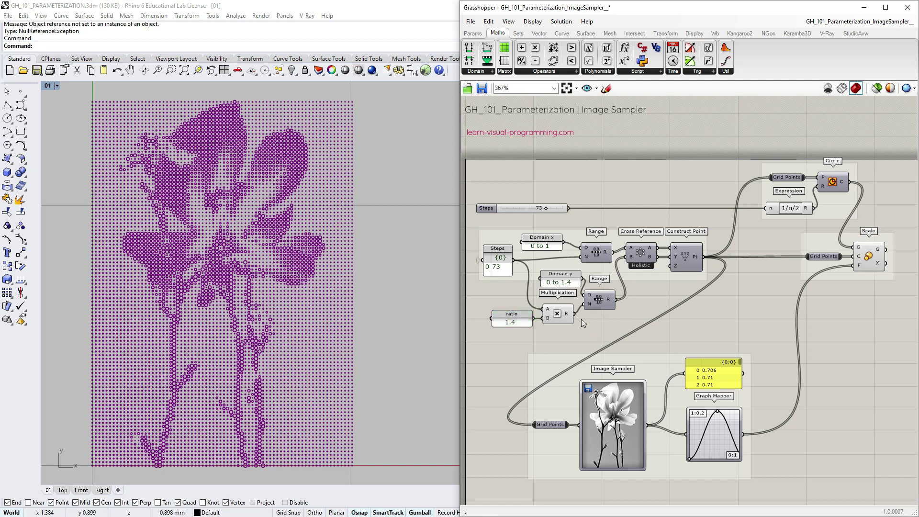
Replace the Multiplication component by wiring Steps directly into the second Range's N input with the expression x*1.4.
click(555, 316)
key(Delete)
drag(513, 260, 588, 304)
right_click(590, 304)
mouse_move(624, 406)
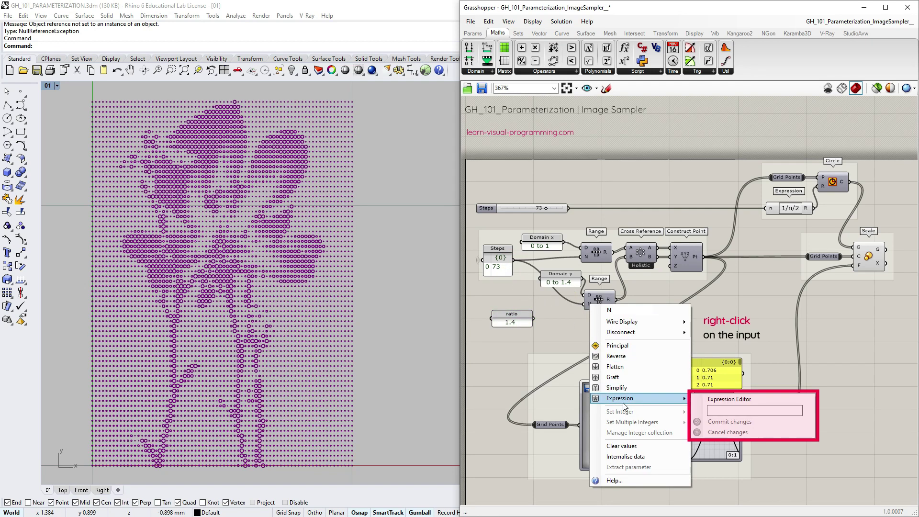
click(727, 412)
text(x*1.4)
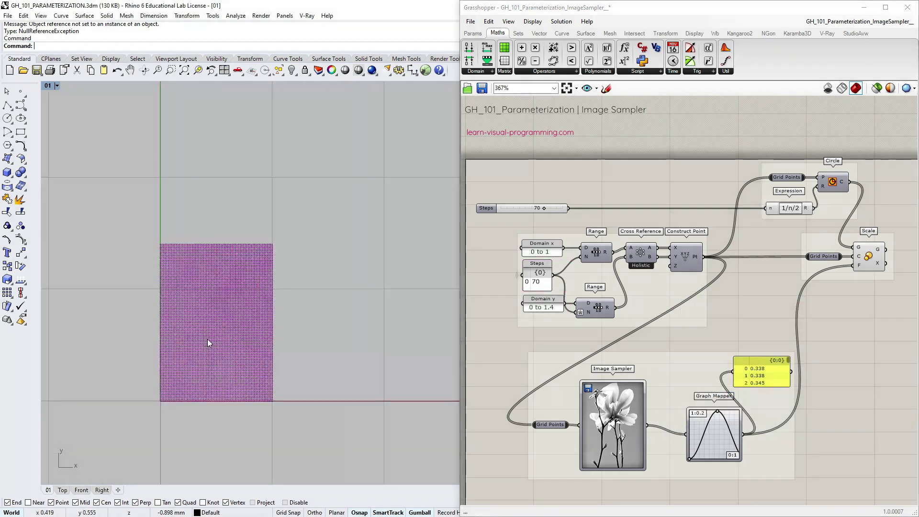
Set the Image Sampler's X Domain to 0 To 10 and its Y Domain to 0 To 14.
scroll(208, 339, up, 5)
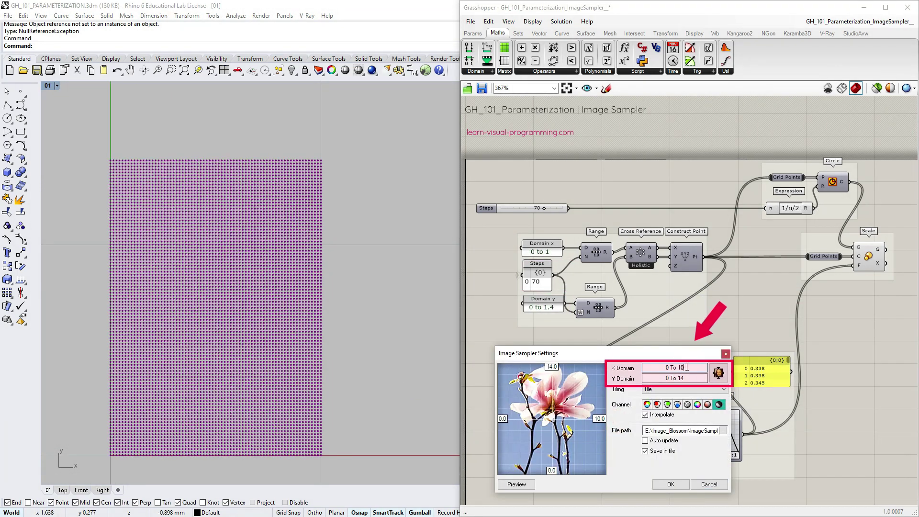
click(671, 484)
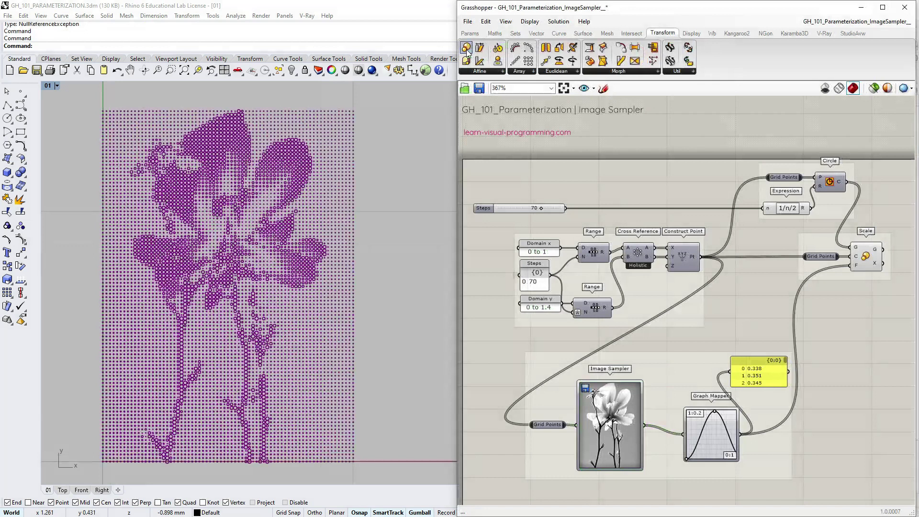
Add a second Scale component that enlarges the scaled circles from an XY Plane centre with a Factor of 10.
drag(468, 50, 866, 345)
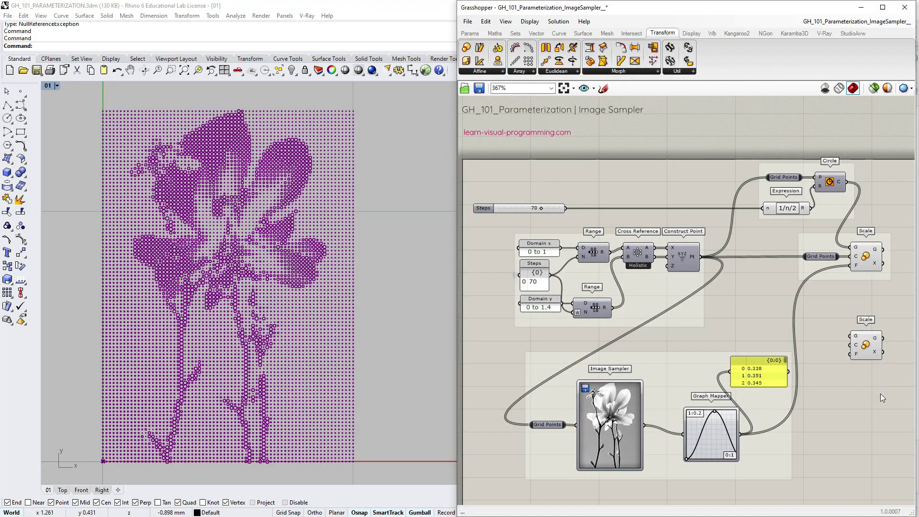
drag(882, 249, 856, 337)
click(864, 345)
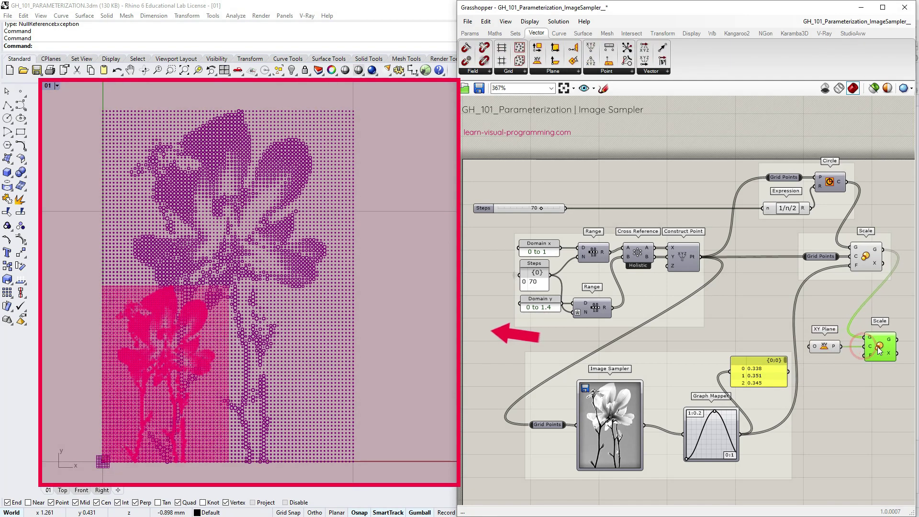
drag(825, 346, 848, 350)
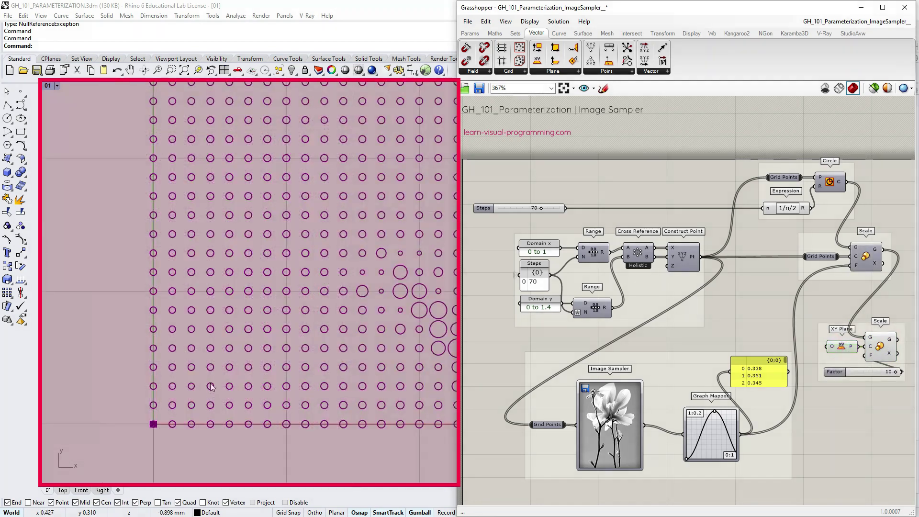
scroll(224, 369, down, 5)
right_drag(224, 369, 215, 359)
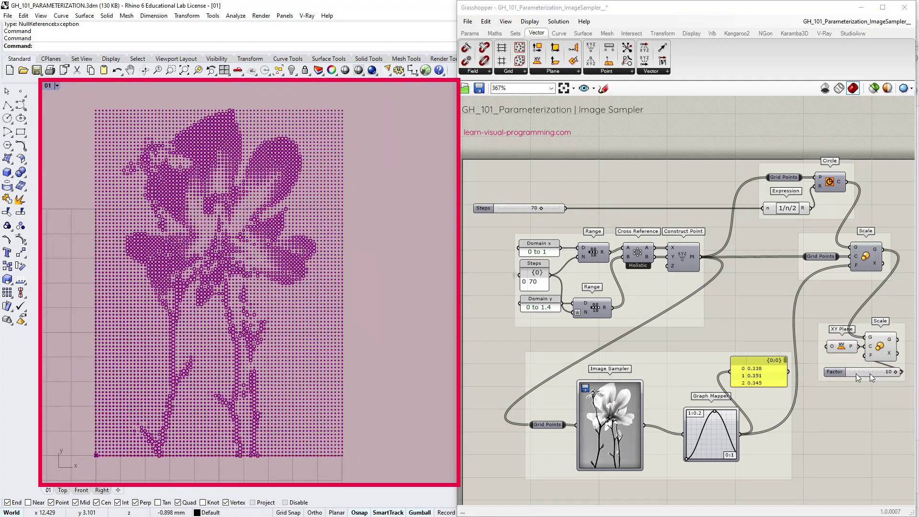
mouse_move(895, 372)
mouse_down()
mouse_move(860, 378)
mouse_move(902, 375)
mouse_up()
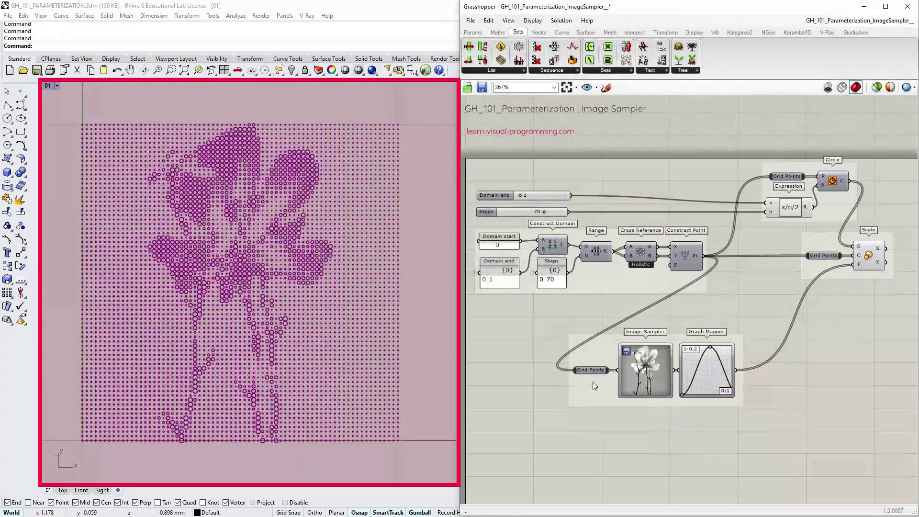
Rename the Image Sampler's Grid Points parameter to Sampling Points and move its group away to free up canvas space.
right_click(584, 370)
text(Sampling Points)
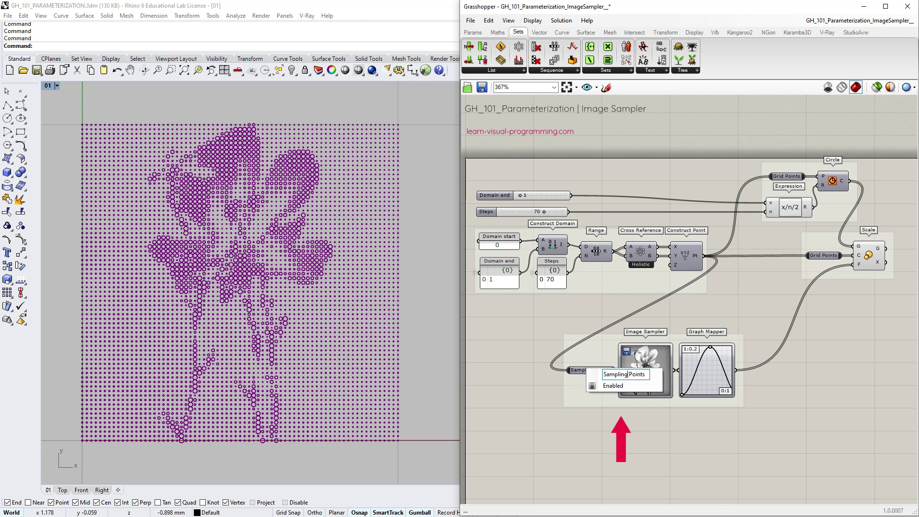
key(Return)
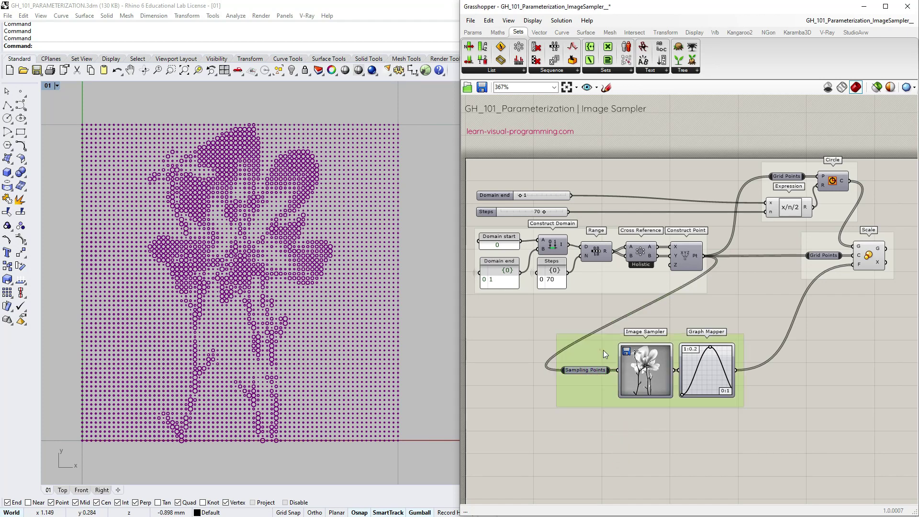
drag(603, 349, 711, 337)
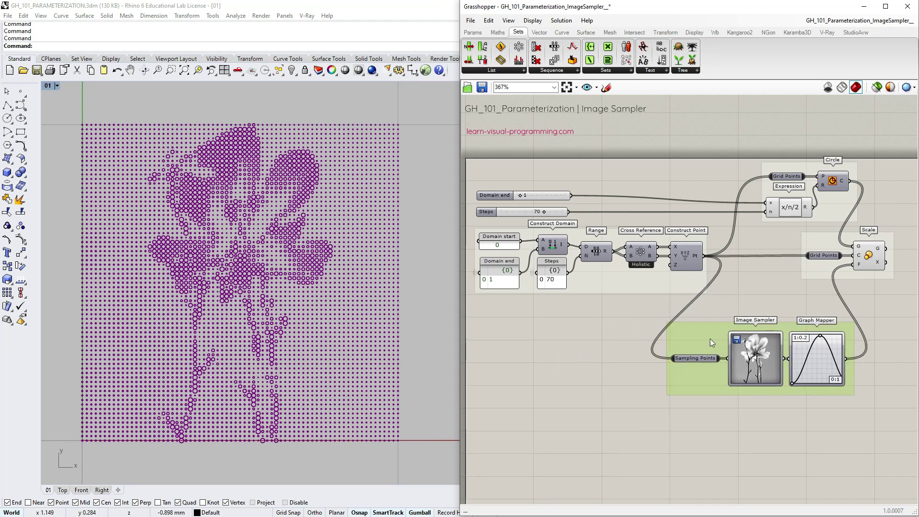
Paste a copy of the grid-point components, from the domain panels to Construct Point, below the original group.
key(ctrl+c)
key(ctrl+v)
drag(558, 332, 562, 344)
drag(530, 377, 502, 473)
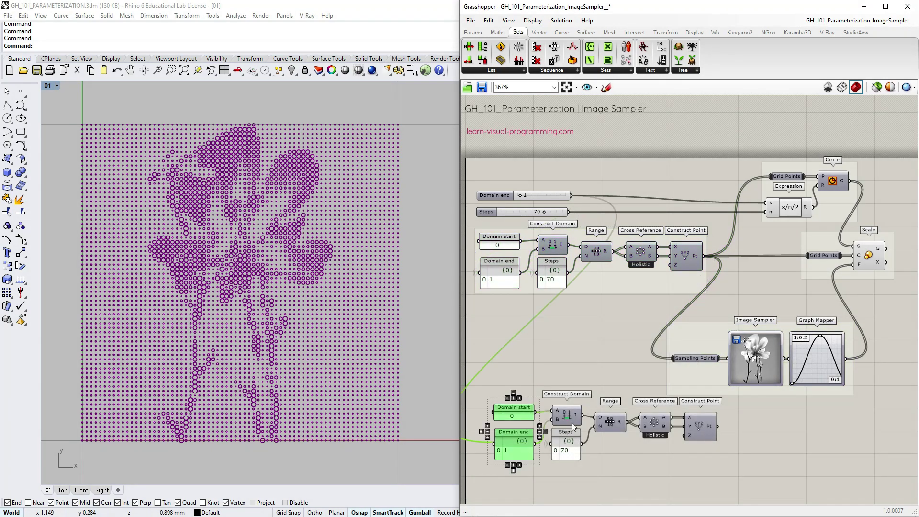
Replace the copied Construct Domain and its inputs with a 0 to 1 Domain panel, and place the copy beside Sampling Points.
key(Delete)
drag(566, 447, 565, 430)
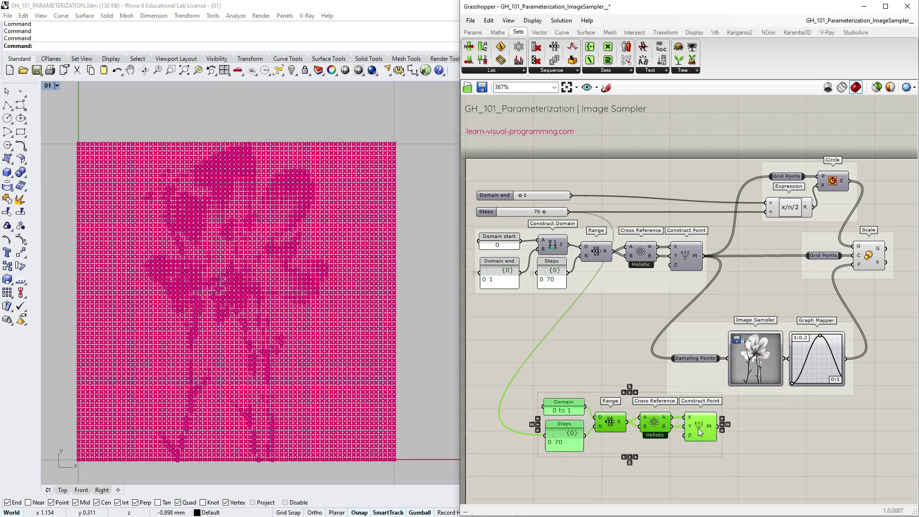
drag(698, 428, 642, 367)
click(685, 374)
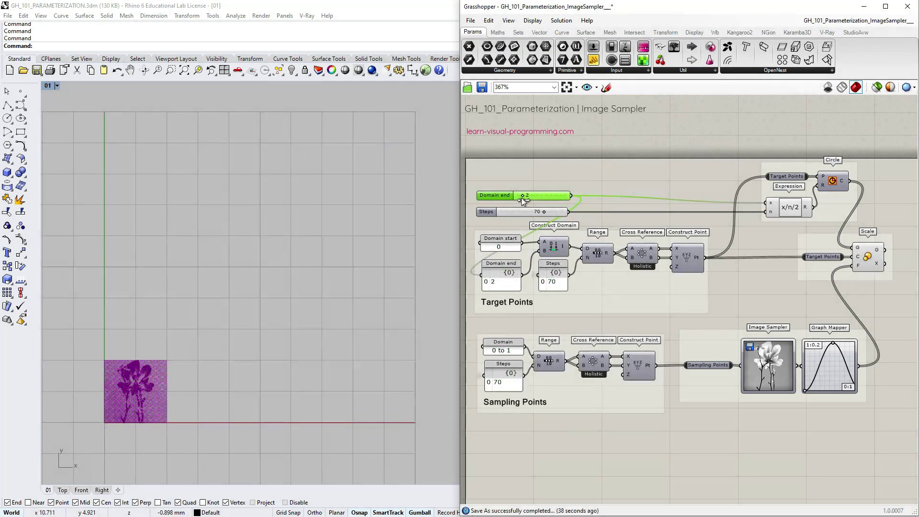
Set the Domain end slider of the Target Points grid to 10.
drag(529, 204, 544, 202)
click(546, 207)
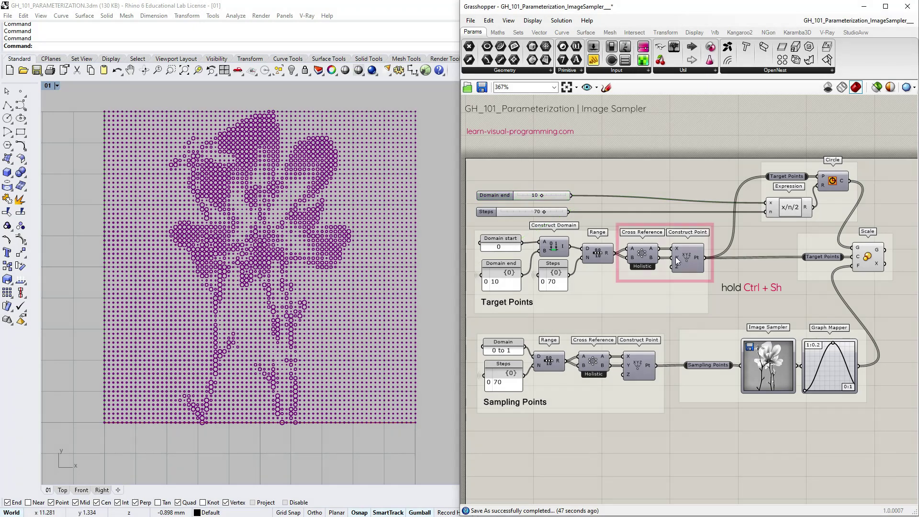
Rewire the Target Points' Construct Point from its Y to its Z input and inspect the vertical grid in 3D.
mouse_move(675, 264)
ctrl+shift+mouse_down()
mouse_move(663, 271)
mouse_move(676, 268)
ctrl+shift+mouse_up()
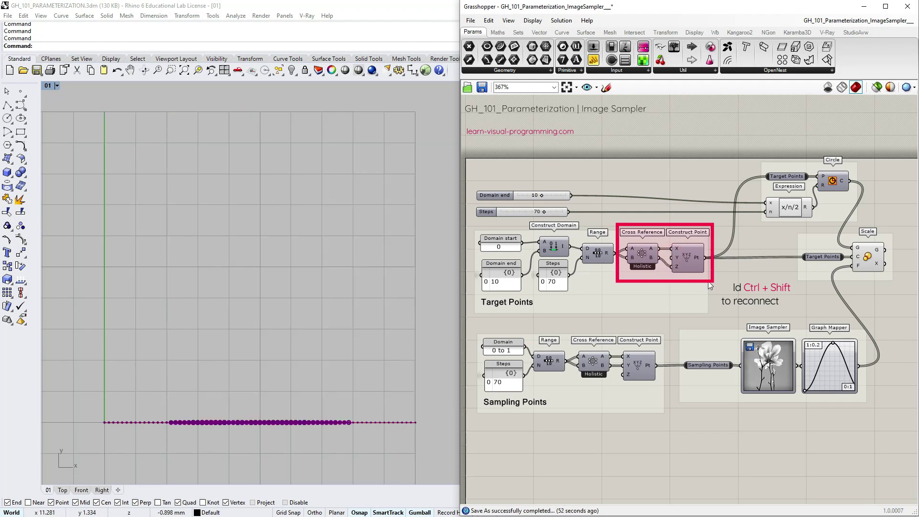
right_drag(292, 335, 303, 292)
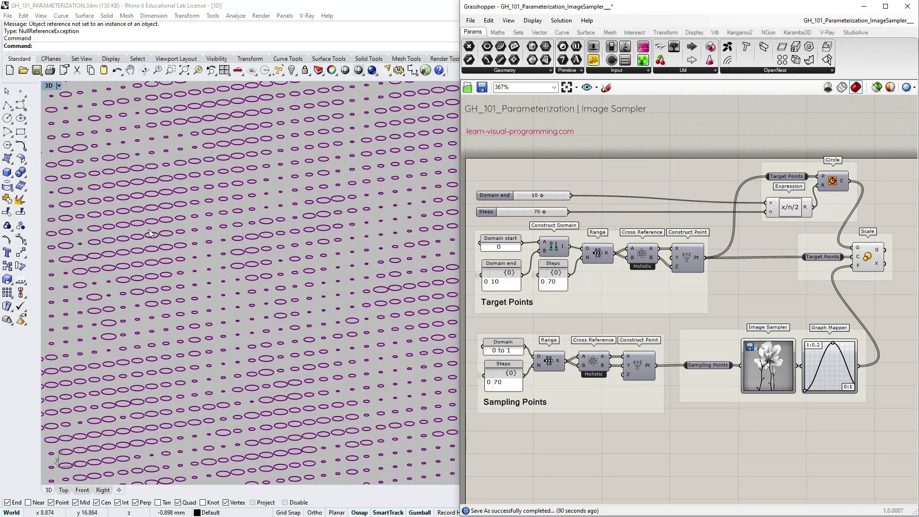
scroll(246, 246, down, 3)
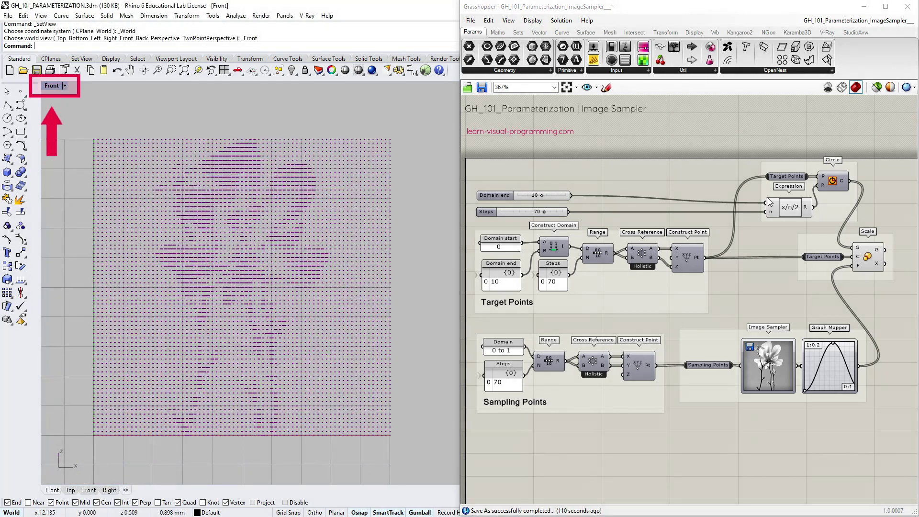
Insert an XZ Plane component between the Target Points relay and the Circle's plane input, shifting the relay and Expression to make room.
drag(769, 202, 751, 211)
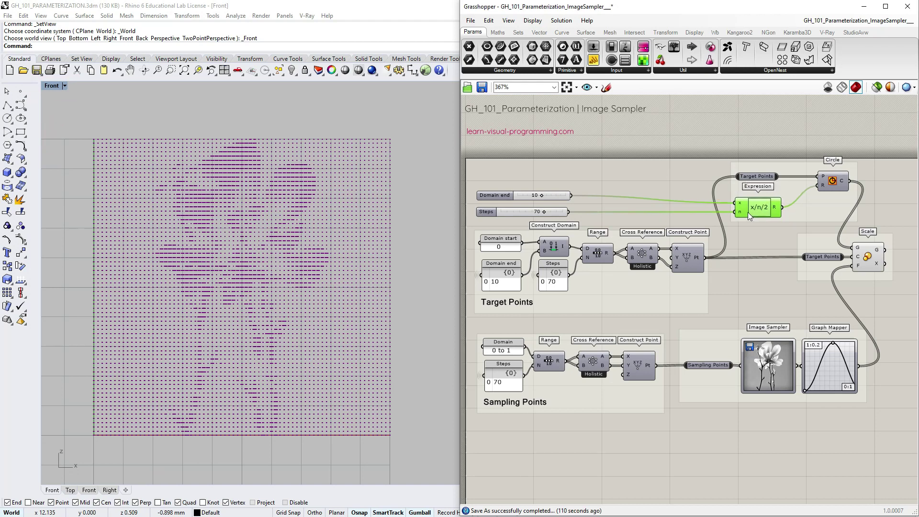
drag(750, 217, 747, 216)
drag(757, 176, 750, 176)
click(540, 32)
click(563, 72)
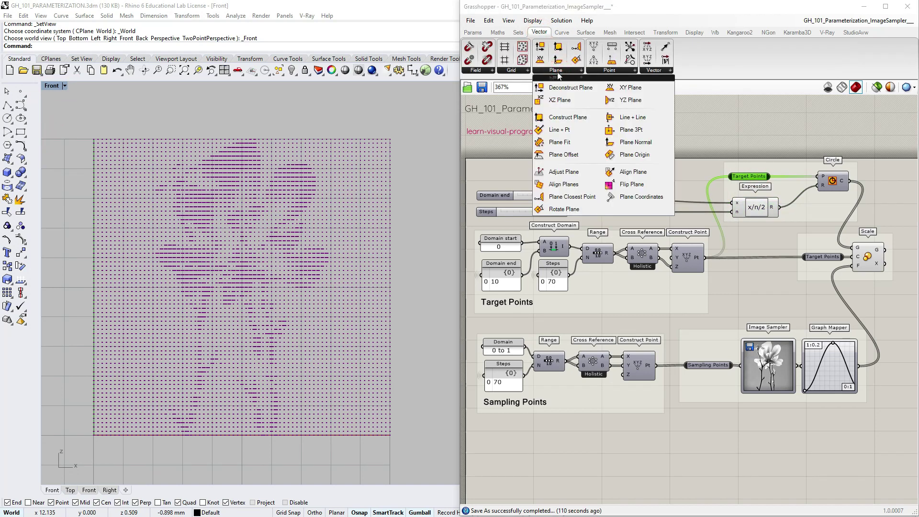
click(555, 100)
click(779, 155)
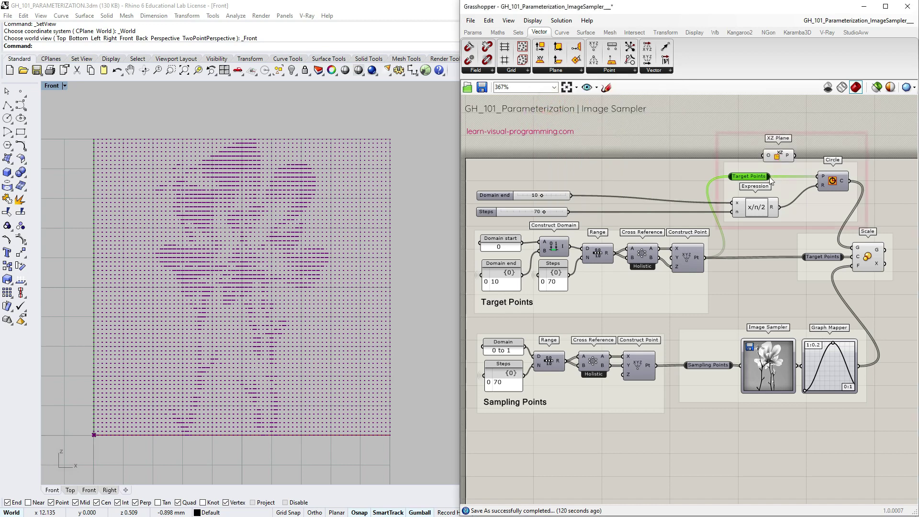
drag(794, 155, 815, 179)
drag(778, 155, 789, 161)
Set the preview plane size to 0.05 and turn off the XZ Plane component's preview.
click(533, 21)
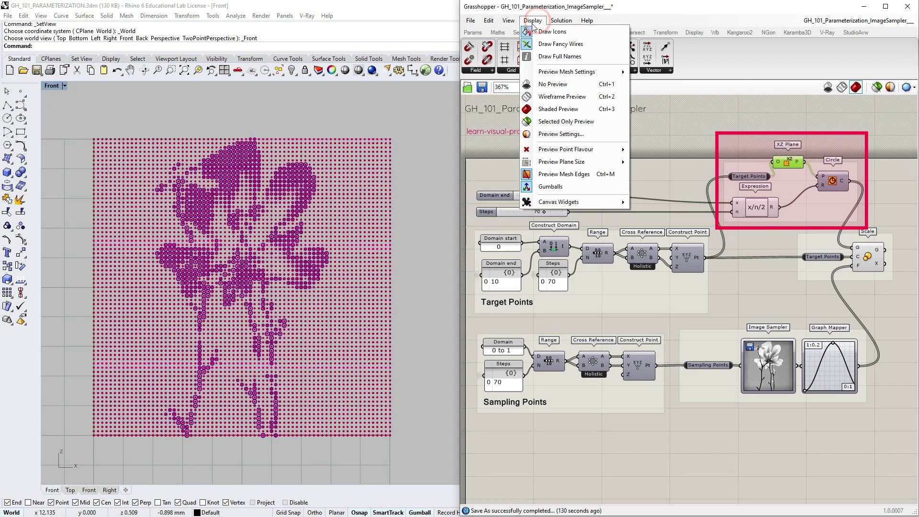
mouse_move(575, 162)
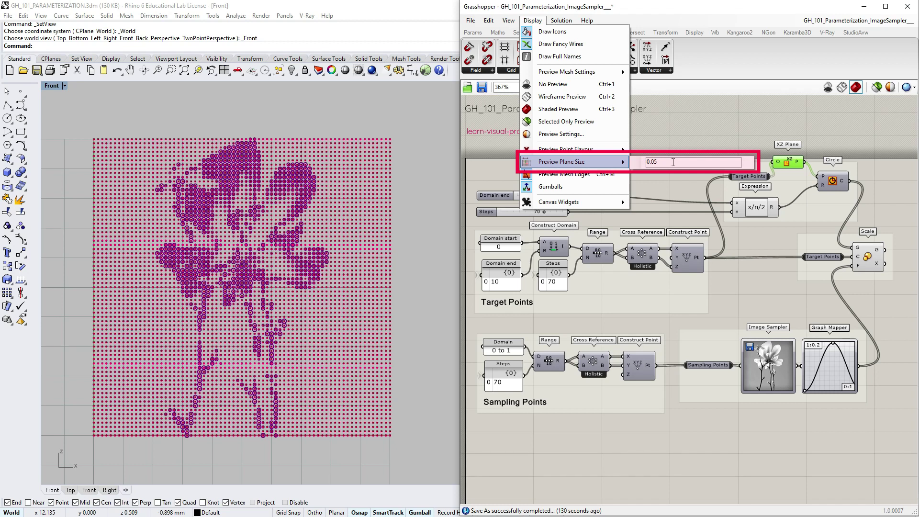
key(Return)
middle_click(800, 160)
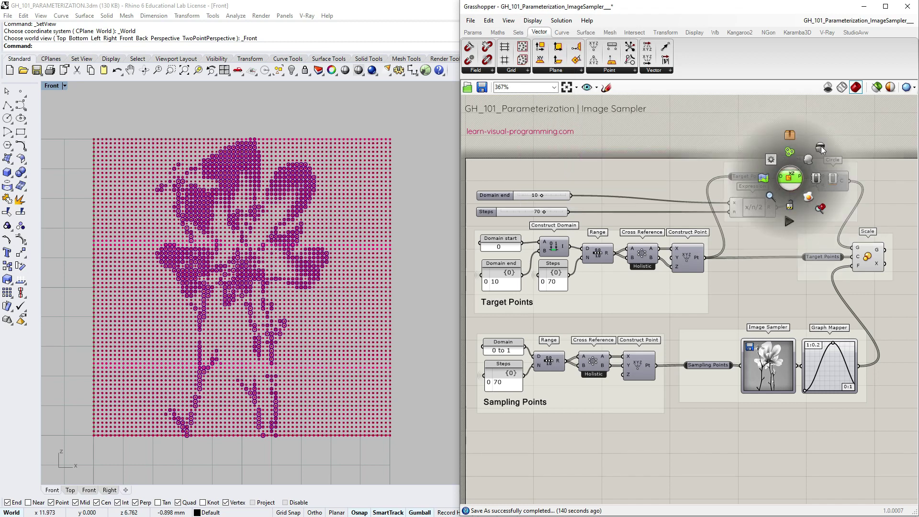
click(838, 139)
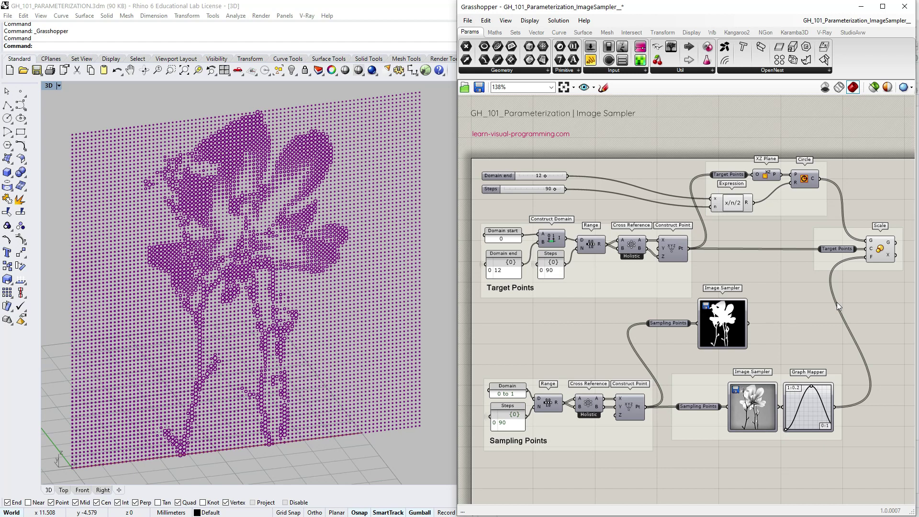
Inspect the black-and-white Image Sampler's values in the panel and convert them with a Boolean parameter placed before it.
scroll(837, 302, up, 2)
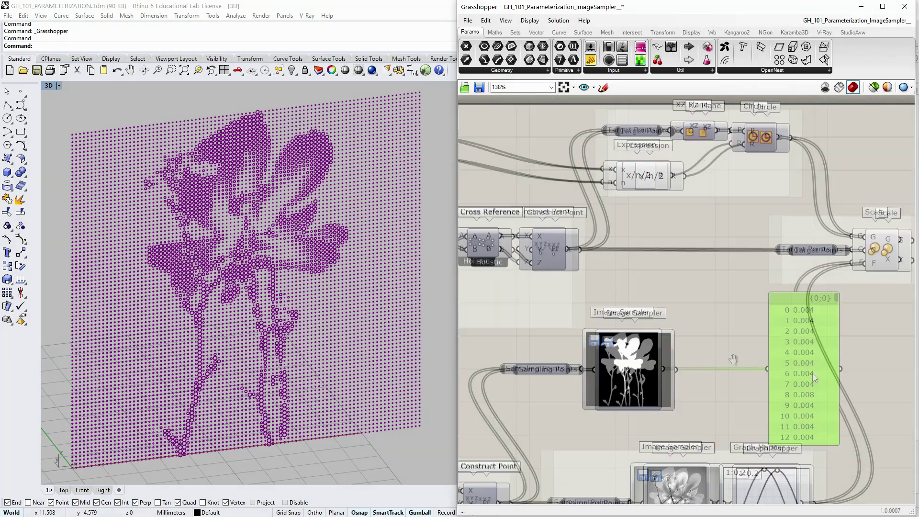
scroll(814, 384, down, 15)
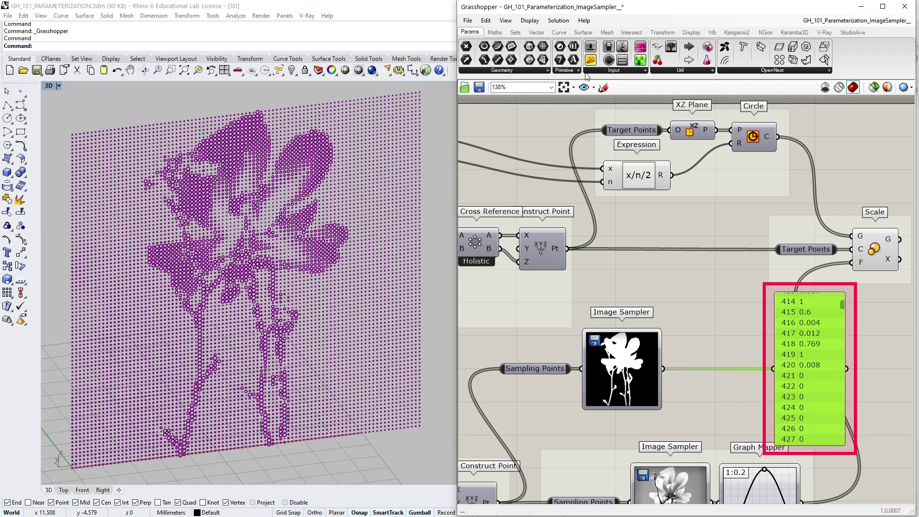
drag(560, 46, 773, 368)
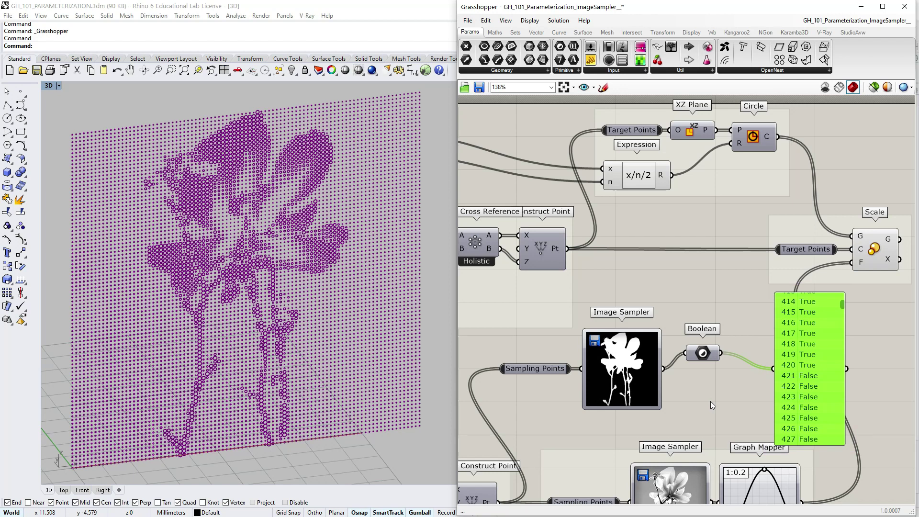
click(711, 405)
Add a Sift Pattern that filters the target points by the Boolean values, feed output 1 to Scale's Target Points relay, and hide its preview.
click(515, 32)
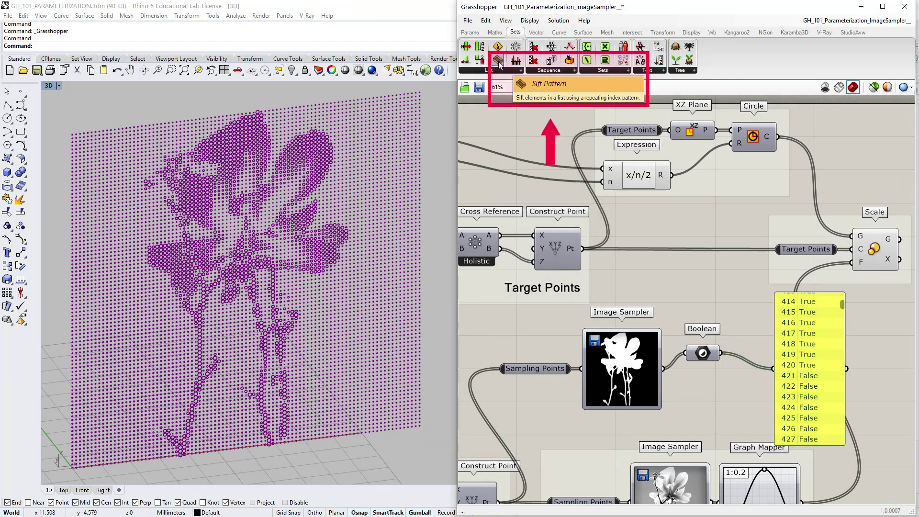
mouse_move(498, 62)
mouse_down()
mouse_move(622, 201)
mouse_move(724, 294)
mouse_move(702, 288)
mouse_up()
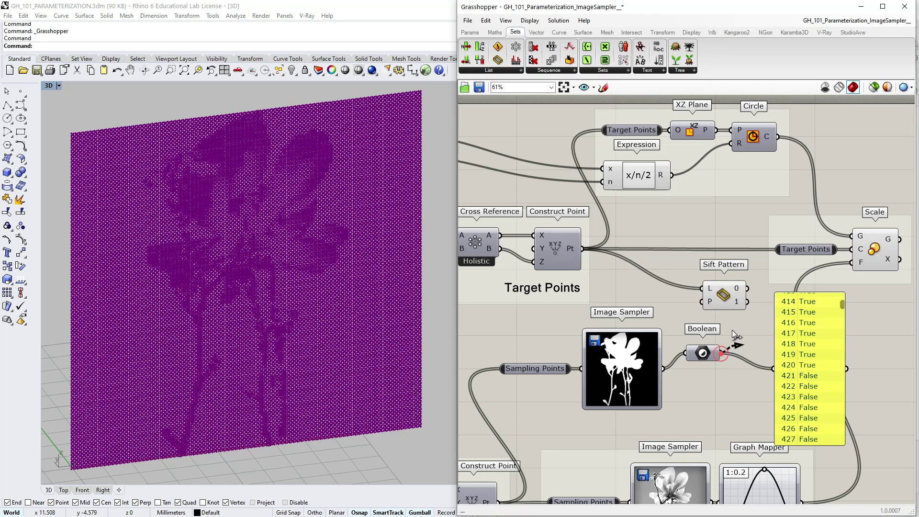
drag(720, 353, 702, 301)
click(724, 294)
middle_click(724, 294)
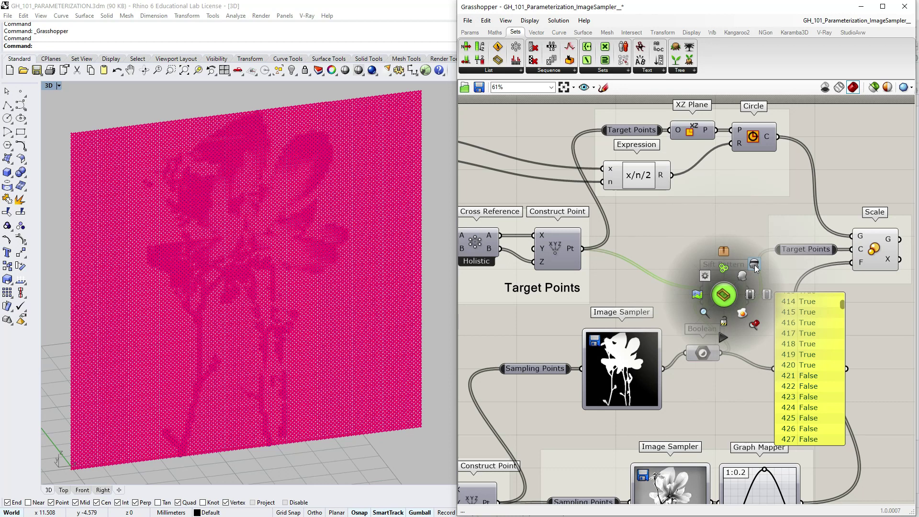
click(754, 266)
click(716, 246)
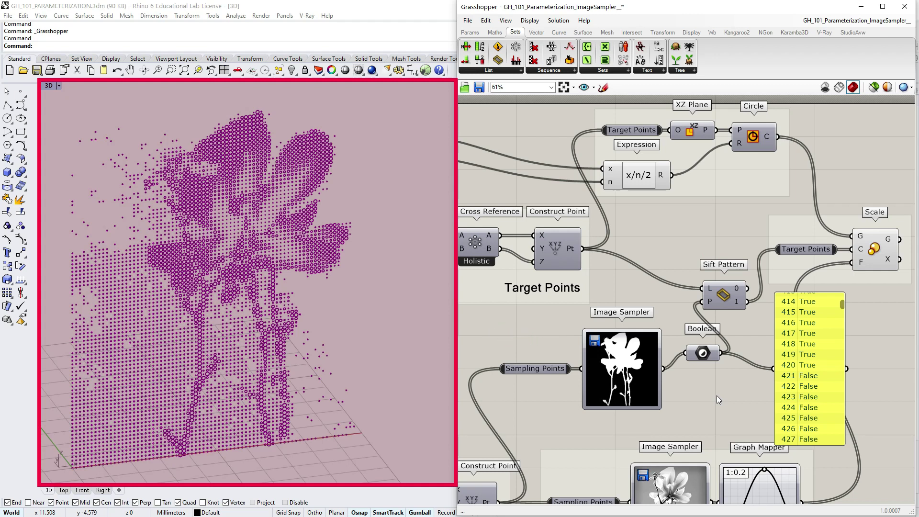
Wire the black-and-white Image Sampler directly into the Sift Pattern's P input and check its Integer-converted values in the panel.
drag(704, 353, 720, 352)
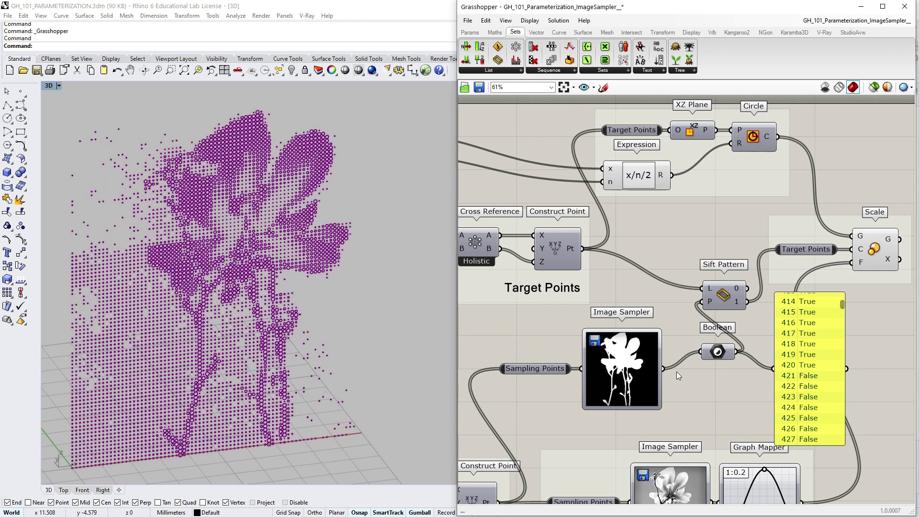
drag(663, 368, 702, 303)
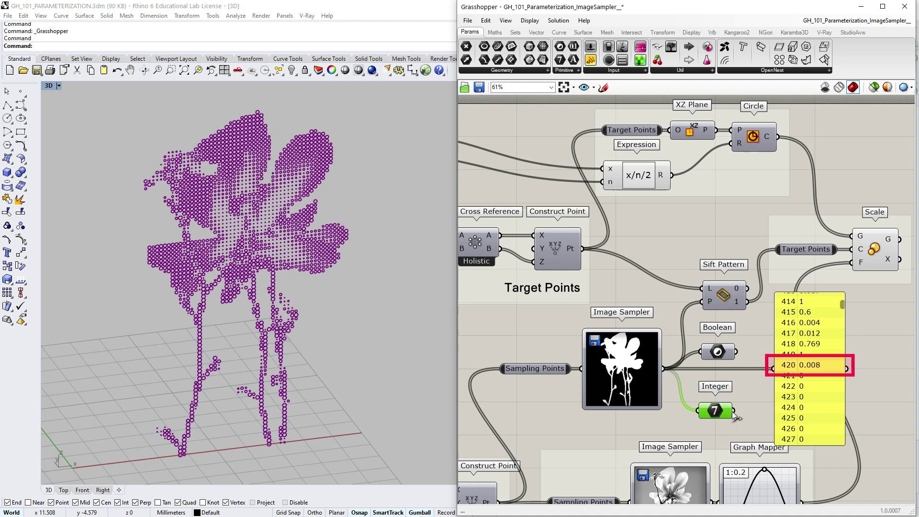
drag(733, 411, 769, 379)
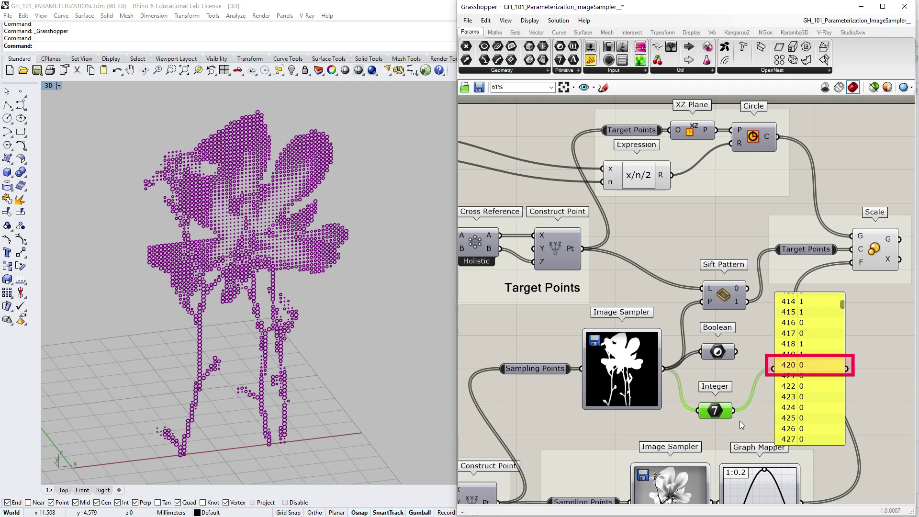
key(ctrl+z)
scroll(695, 71, down, 1)
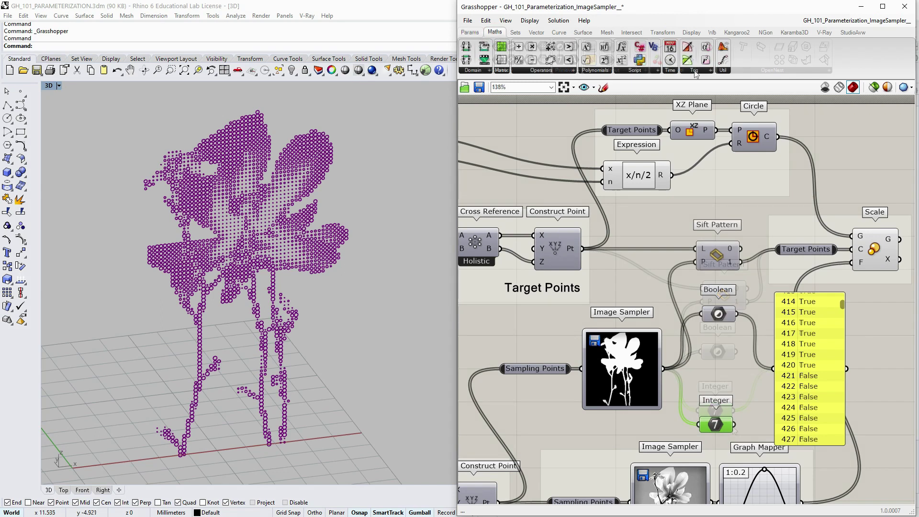
Add a Round component to the black-and-white Image Sampler's output and show its Ceiling values in the panel.
click(730, 70)
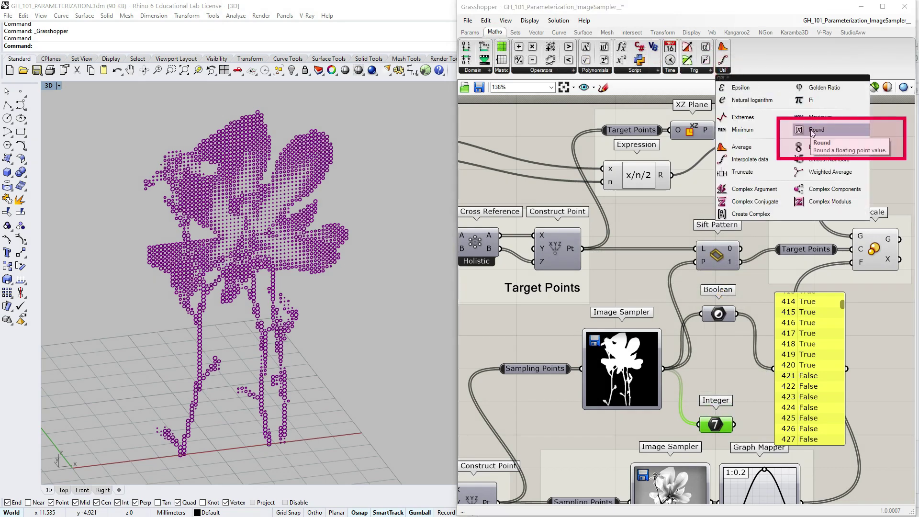
drag(812, 132, 692, 372)
mouse_move(729, 361)
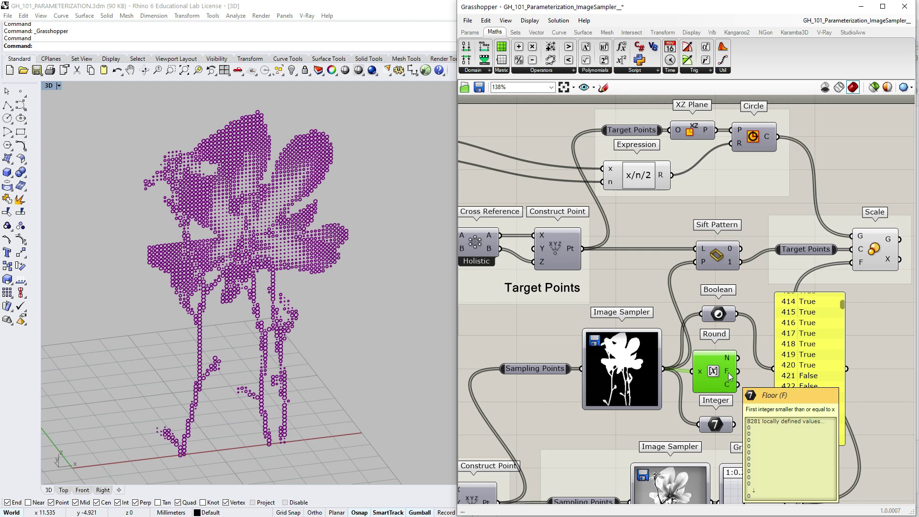
mouse_move(727, 387)
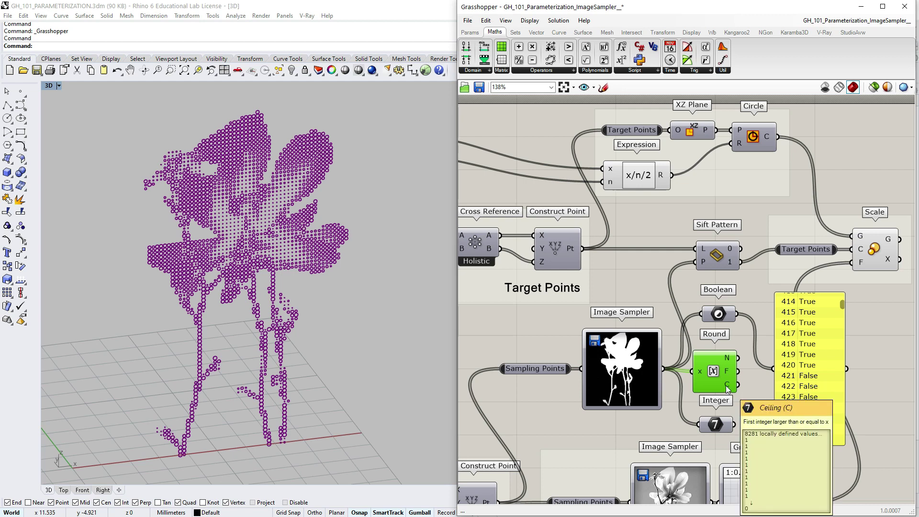
drag(737, 384, 773, 369)
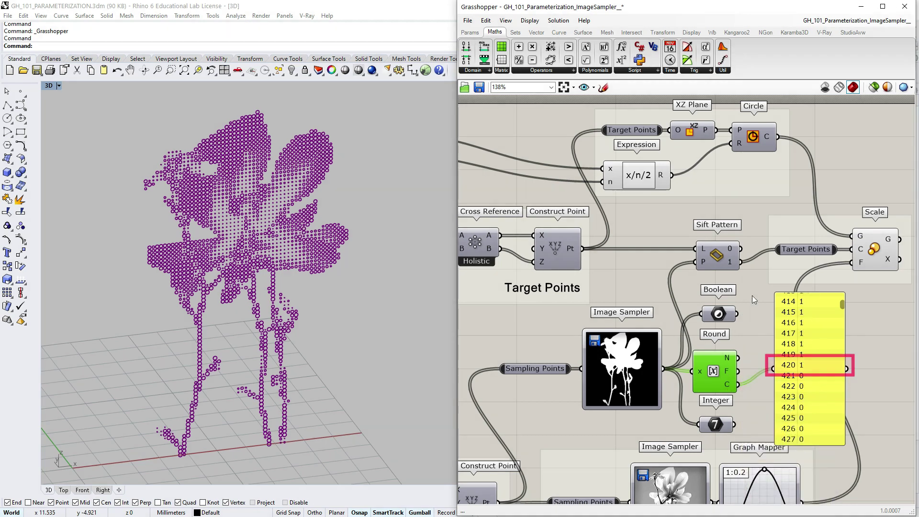
Delete the Boolean parameter and try Round's Nearest and Floor outputs as the Sift Pattern's pattern input.
click(718, 319)
key(Delete)
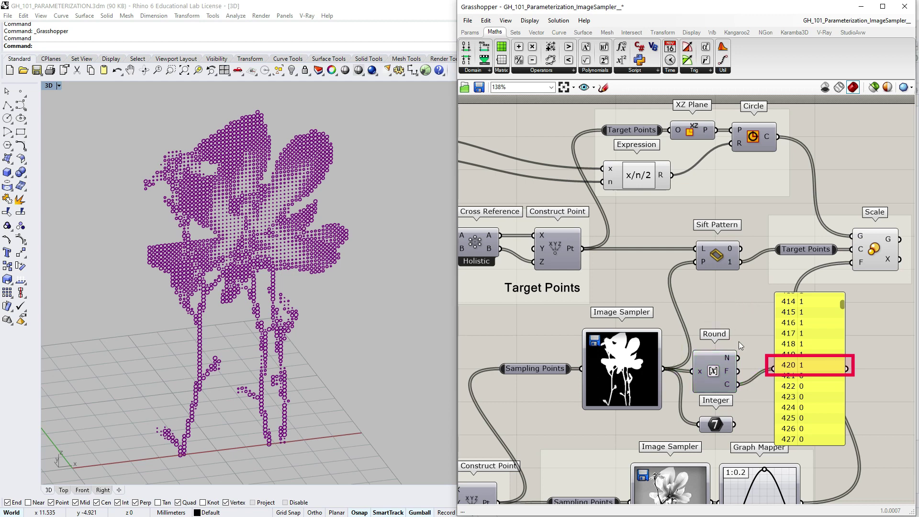
drag(738, 358, 695, 262)
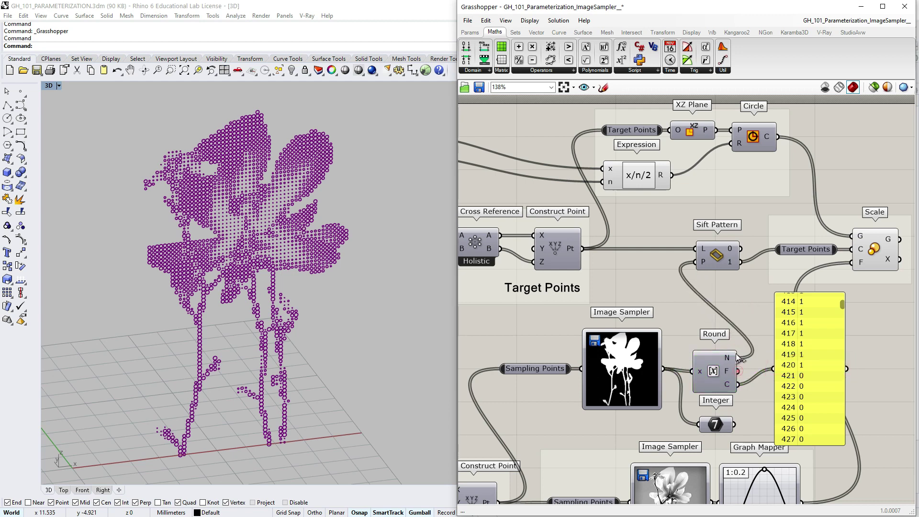
drag(738, 371, 695, 261)
shift+drag(737, 385, 663, 369)
drag(874, 317, 714, 437)
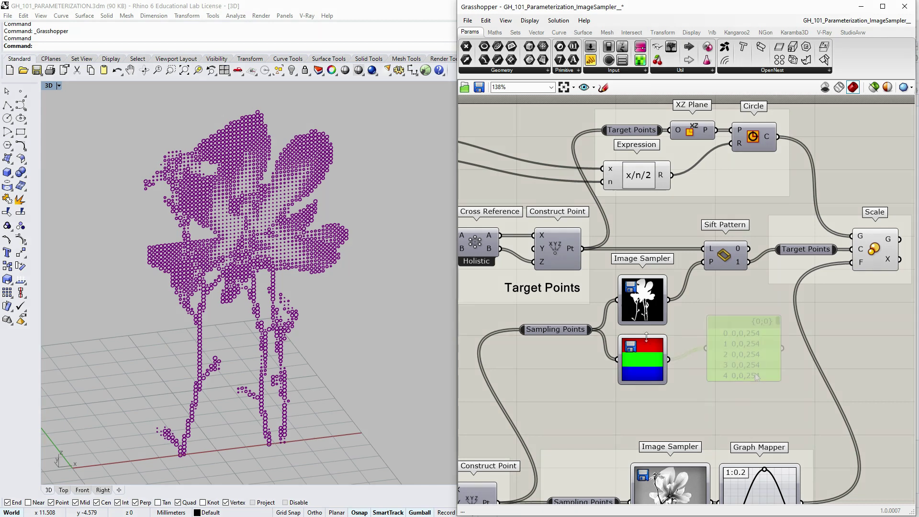
Set the filter of the striped-colour Image Sampler to Red and connect its output to the Sift Pattern's P input.
click(777, 319)
drag(777, 325, 776, 374)
right_click(641, 360)
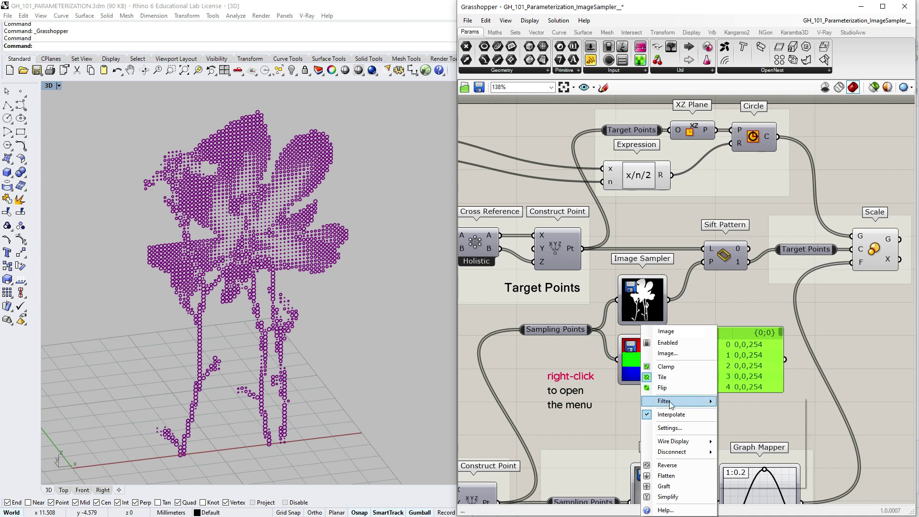
mouse_move(682, 405)
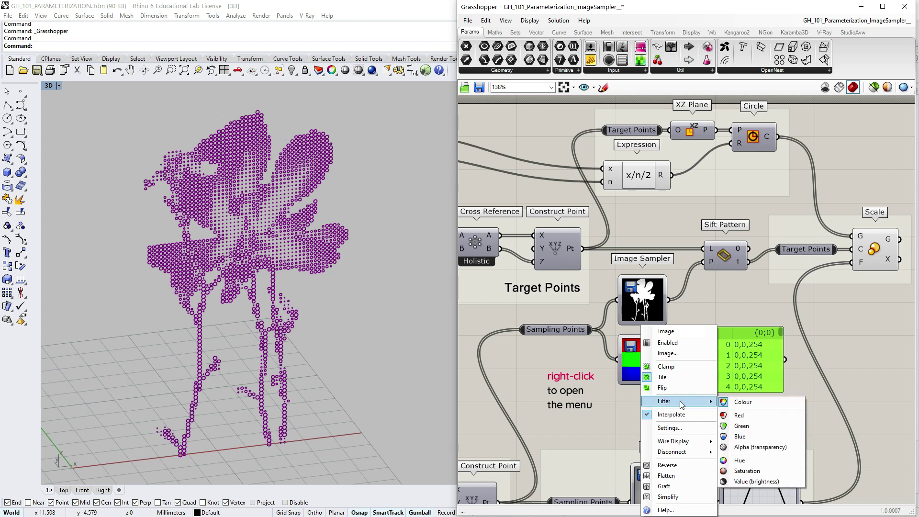
click(742, 417)
drag(669, 360, 703, 262)
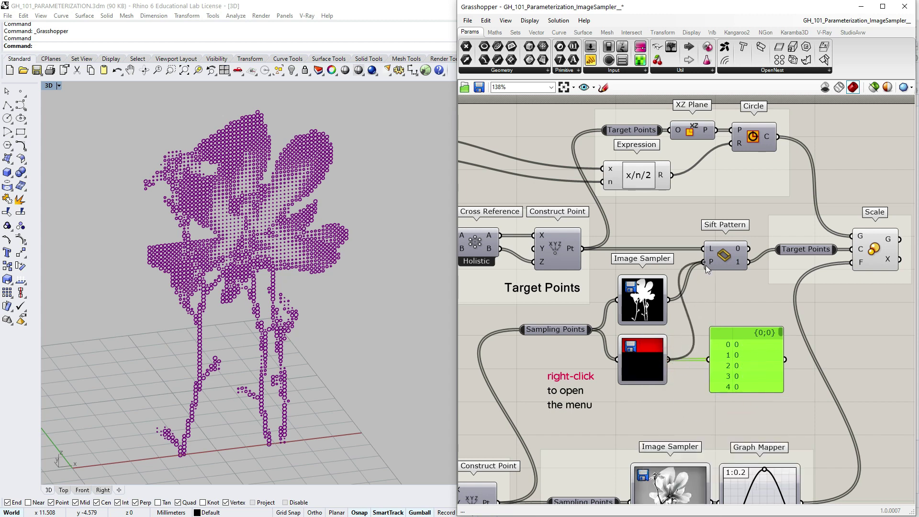
Switch the striped-colour Image Sampler's filter to Green and then to Blue to compare the sifted circles.
right_click(653, 366)
click(743, 428)
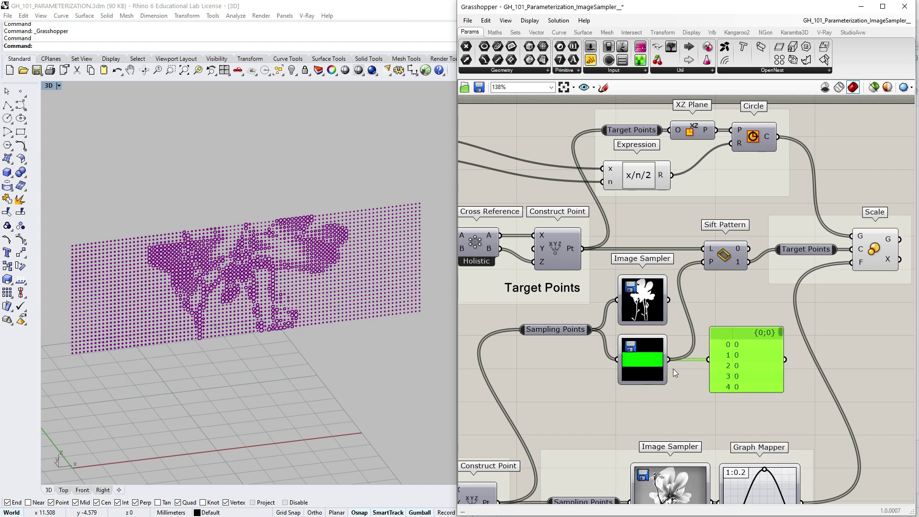
right_click(652, 365)
mouse_move(690, 401)
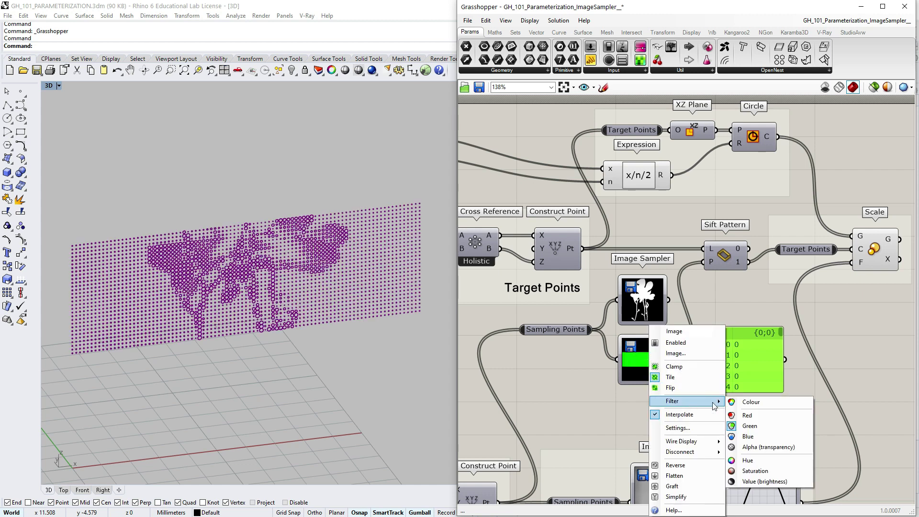
click(748, 436)
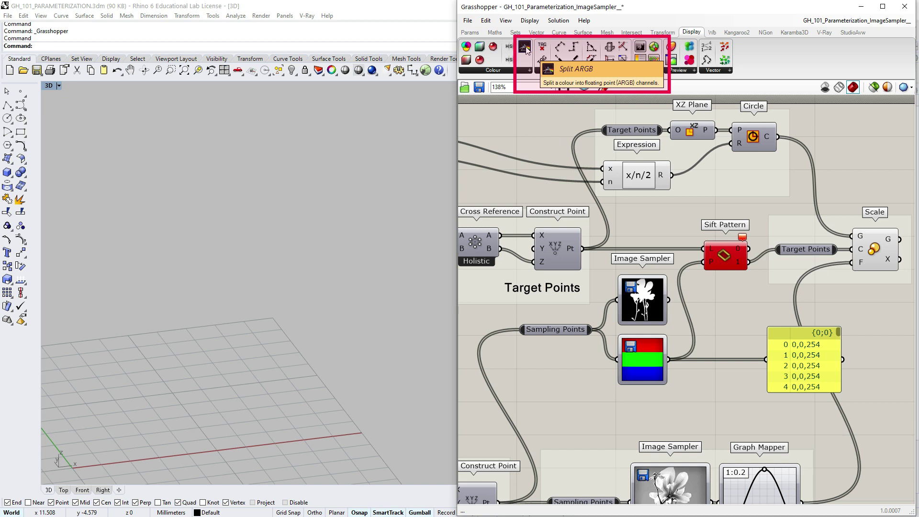
Add a Split ARGB component to the striped-colour Image Sampler and enable Integer Channels to inspect its values in the panel.
mouse_move(526, 50)
mouse_down()
mouse_move(718, 364)
mouse_move(694, 364)
mouse_up()
click(697, 364)
right_click(706, 357)
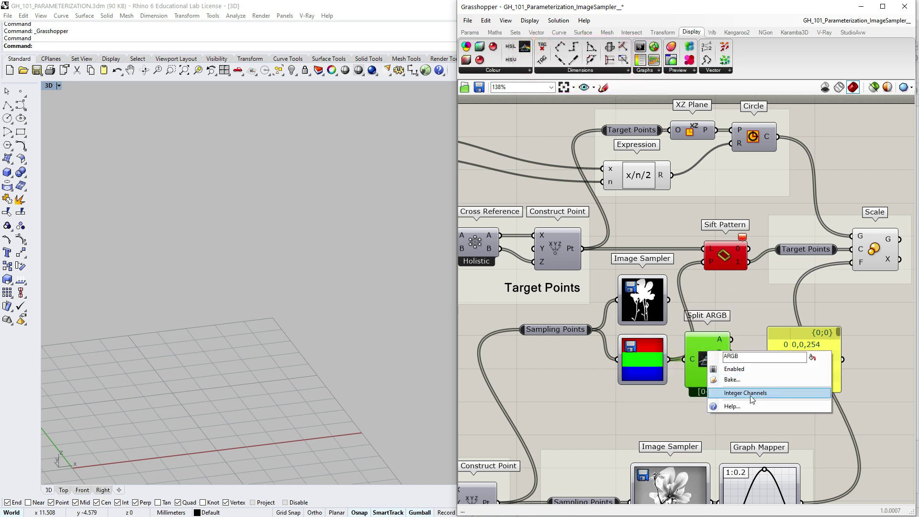
click(745, 393)
mouse_move(838, 332)
mouse_down()
mouse_move(838, 367)
mouse_move(838, 350)
mouse_up()
Turn off Integer Channels on Split ARGB and connect its green channel output to the Sift Pattern's P input.
right_click(712, 362)
click(739, 401)
drag(732, 365, 703, 262)
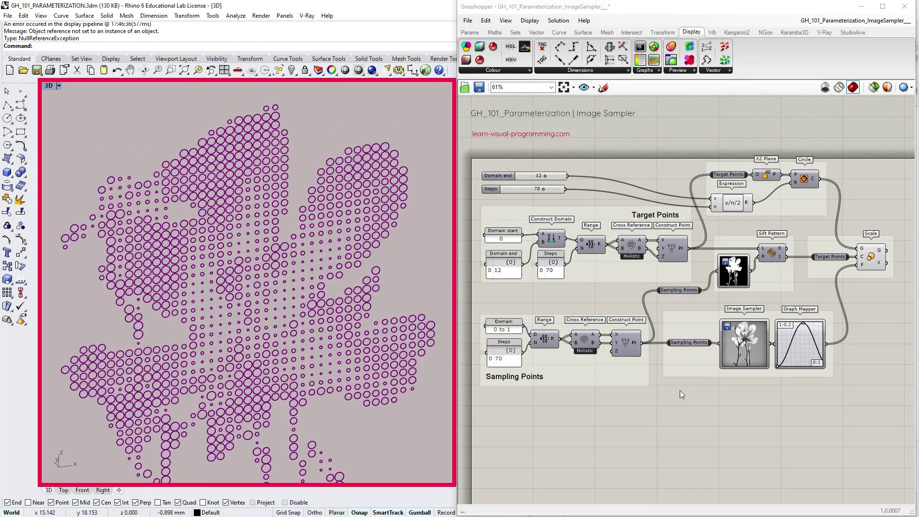
Switch the filter of the Image Sampler feeding the Graph Mapper to Red, Green and finally Blue to compare the circle sizes.
right_click(740, 342)
click(847, 422)
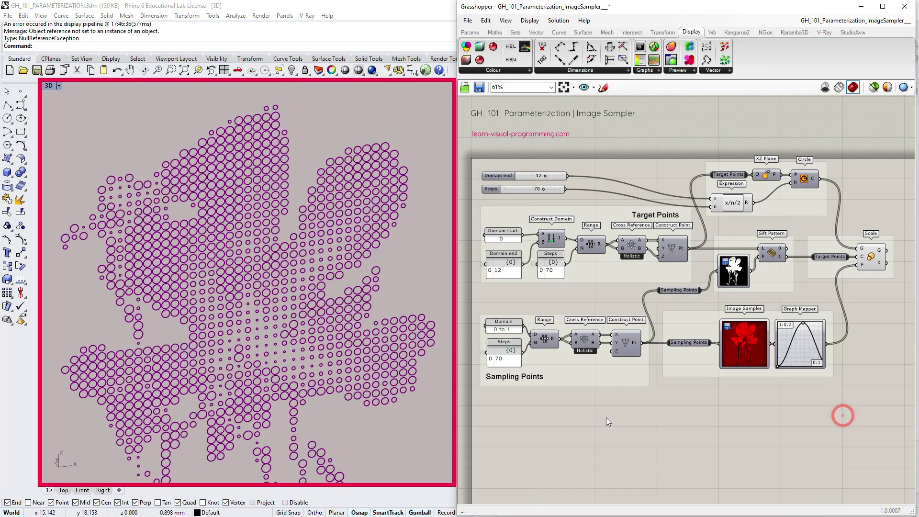
right_click(751, 326)
mouse_move(803, 403)
click(848, 428)
right_click(750, 326)
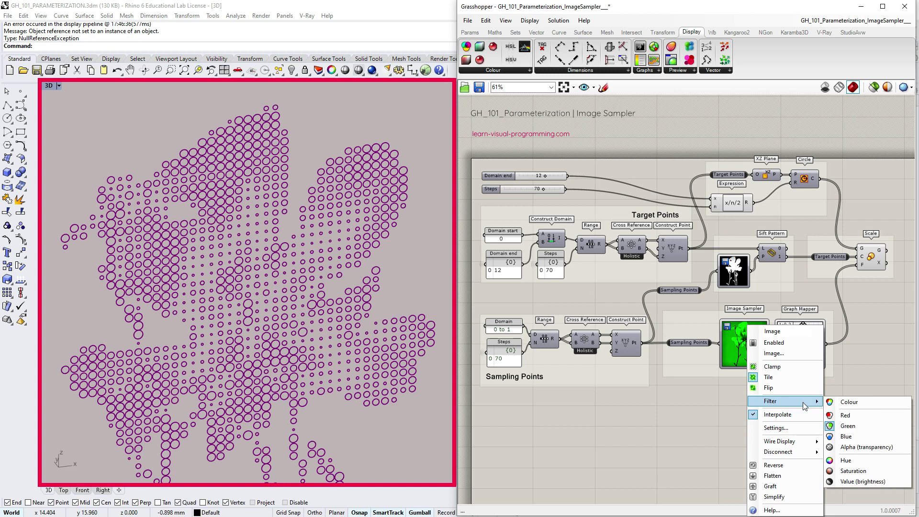
click(848, 438)
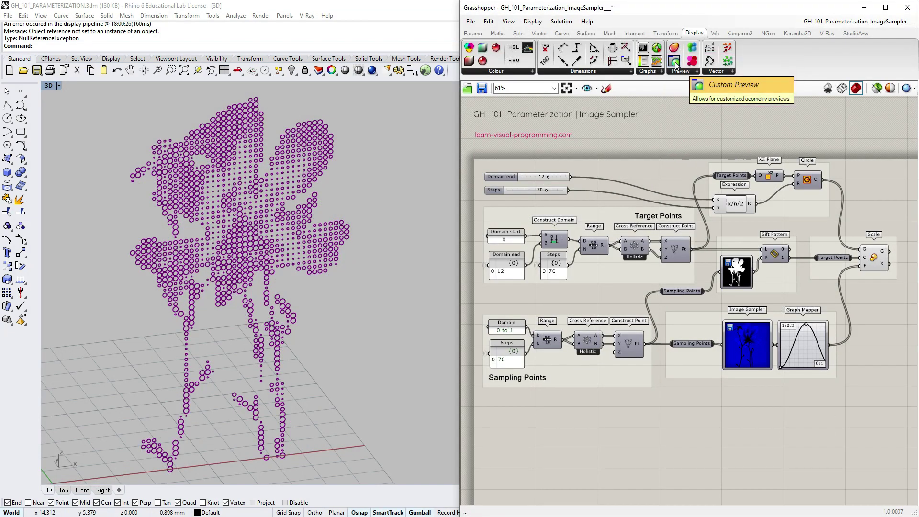
Add a Custom Preview of Scale's G output with the colour photo Image Sampler as its M input, and hide Scale's own preview.
drag(676, 63, 832, 441)
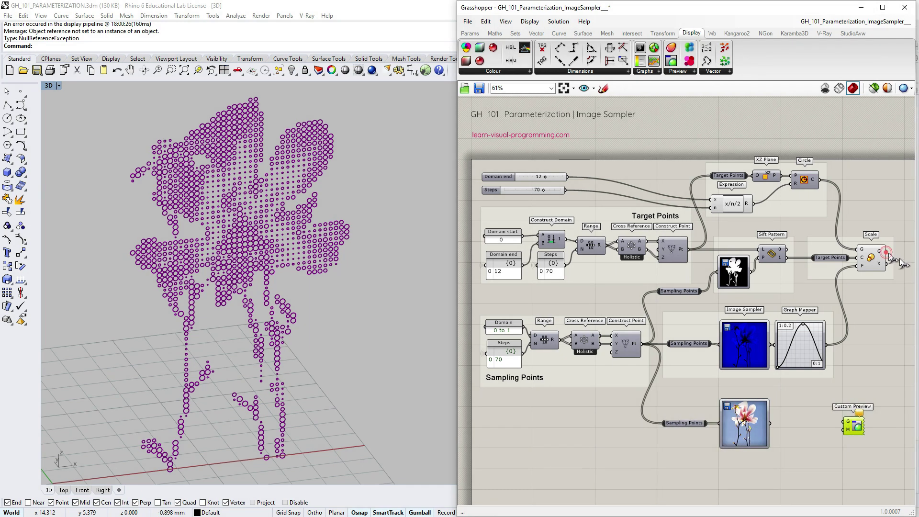
drag(889, 254, 844, 421)
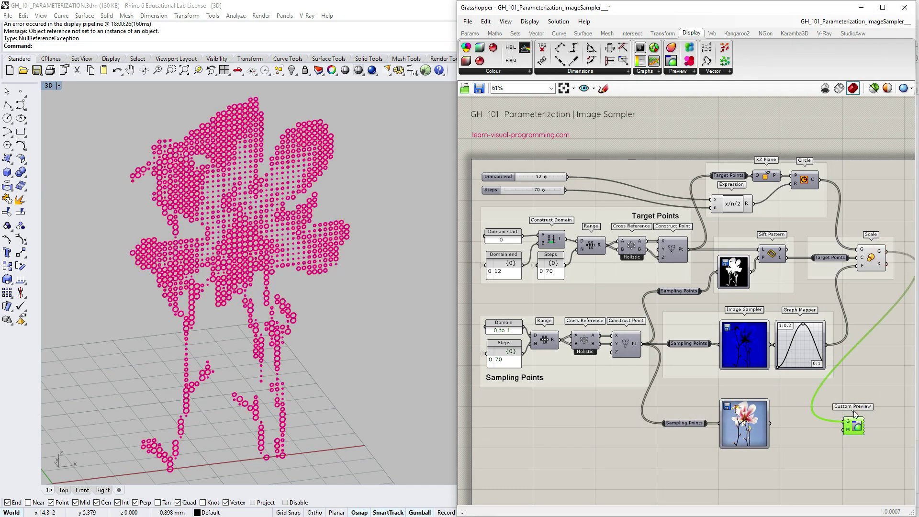
click(873, 258)
middle_click(874, 259)
click(905, 231)
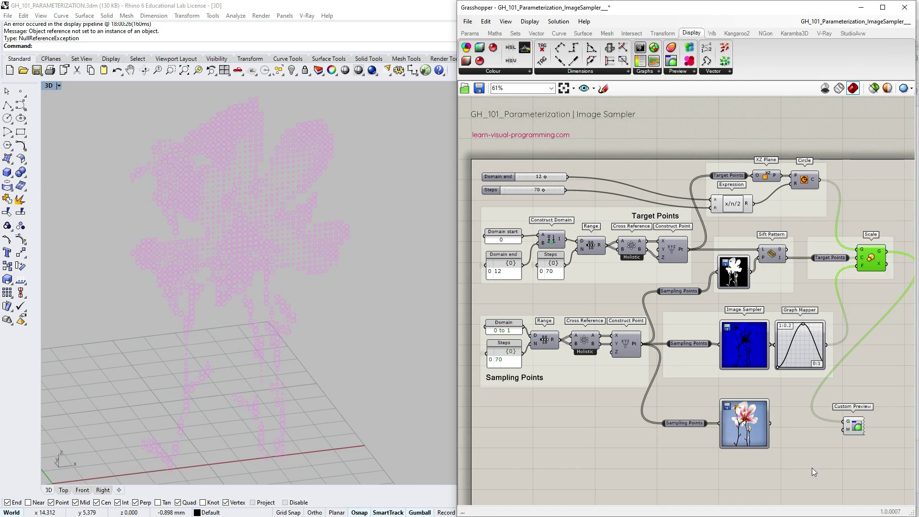
drag(771, 424, 846, 429)
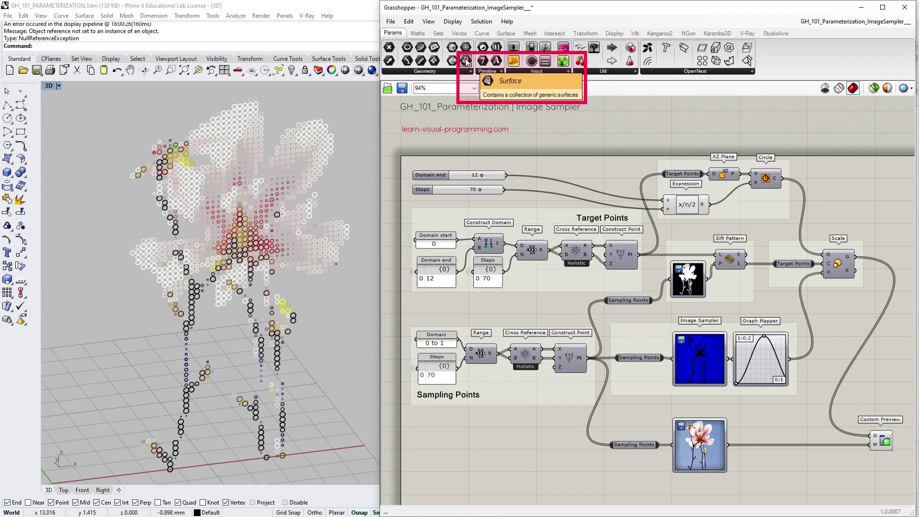
Insert a Surface parameter between Scale's G output and the Custom Preview's G input to fill the circles.
drag(466, 62, 869, 435)
middle_click(786, 421)
drag(813, 431, 836, 434)
Enable the Profiler canvas widget and toggle its metric to percentages and back to milliseconds.
click(452, 22)
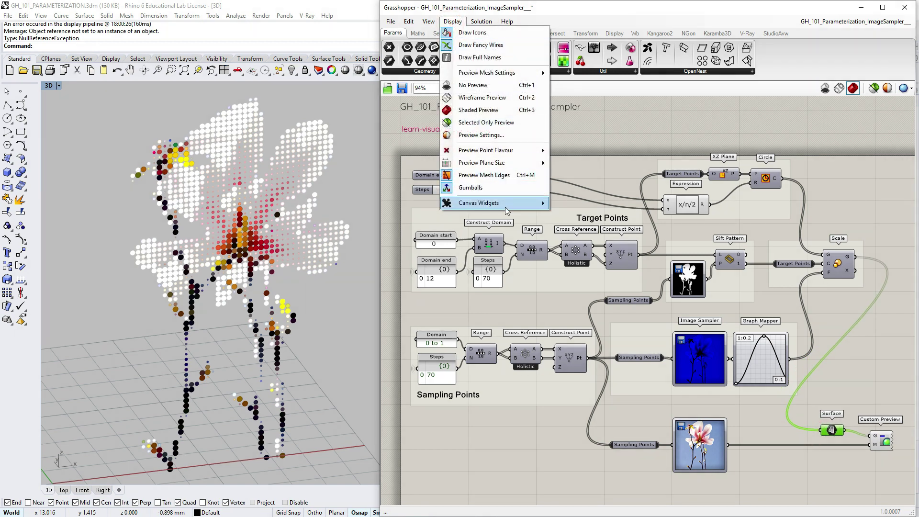
mouse_move(507, 210)
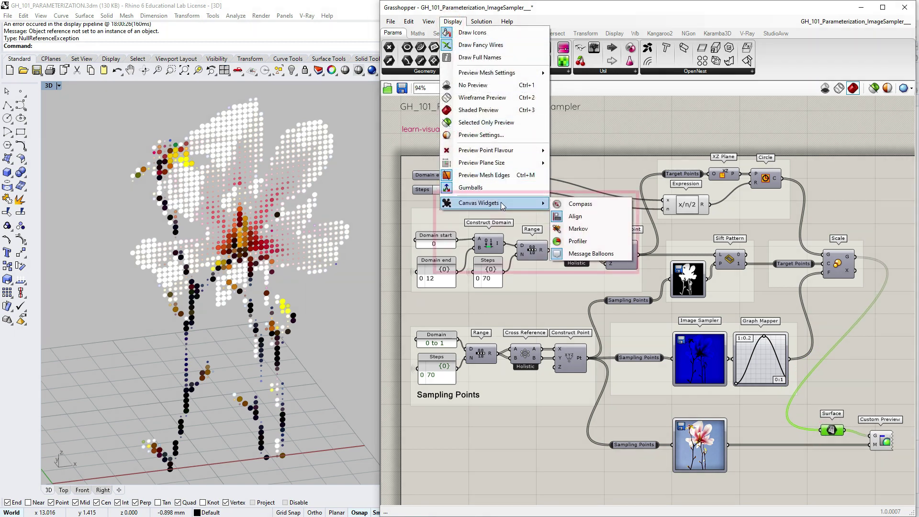
click(587, 245)
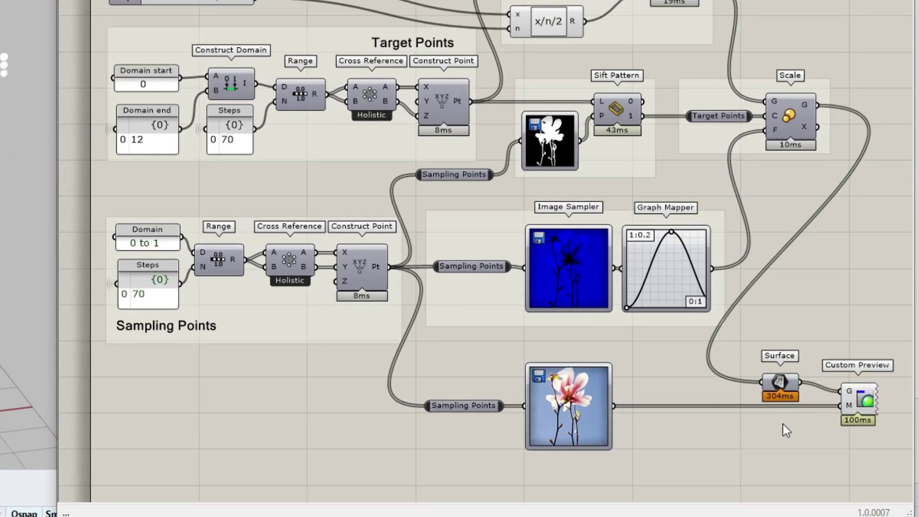
double_click(783, 395)
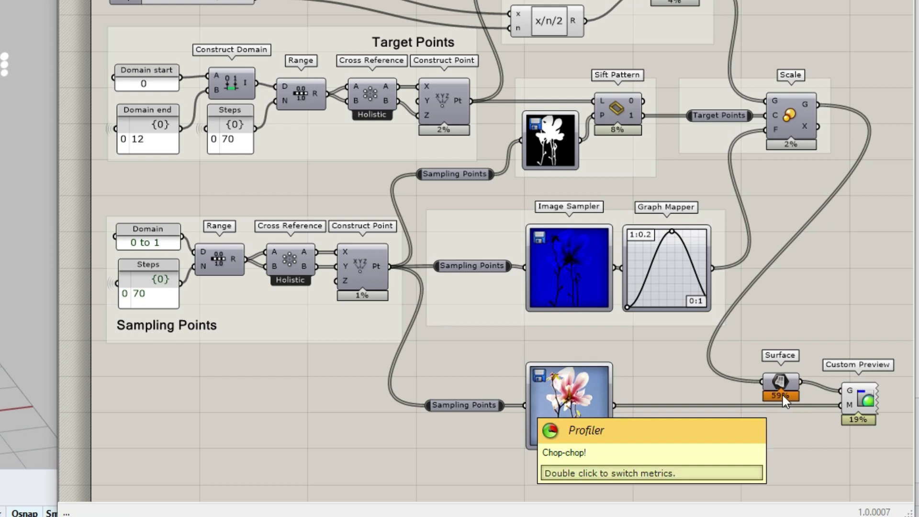
double_click(783, 396)
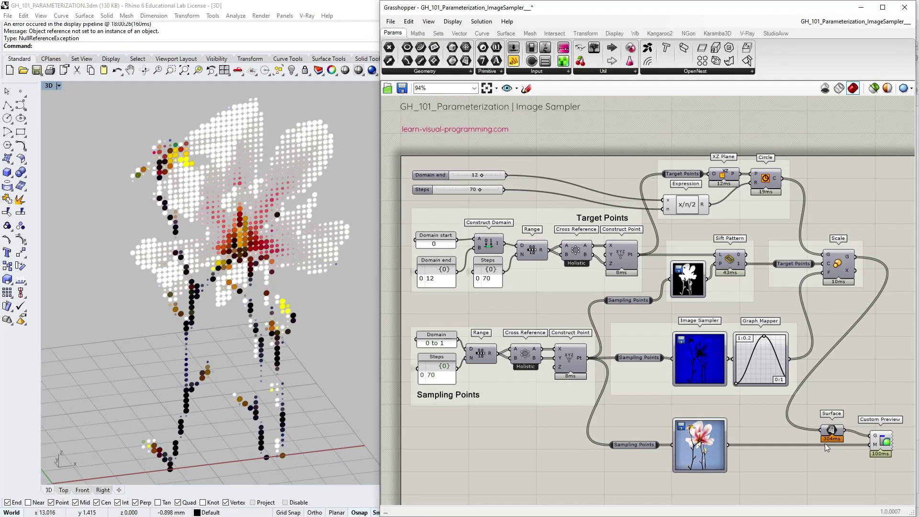
Add a Data Dam between Scale's G output and the Surface parameter.
click(603, 71)
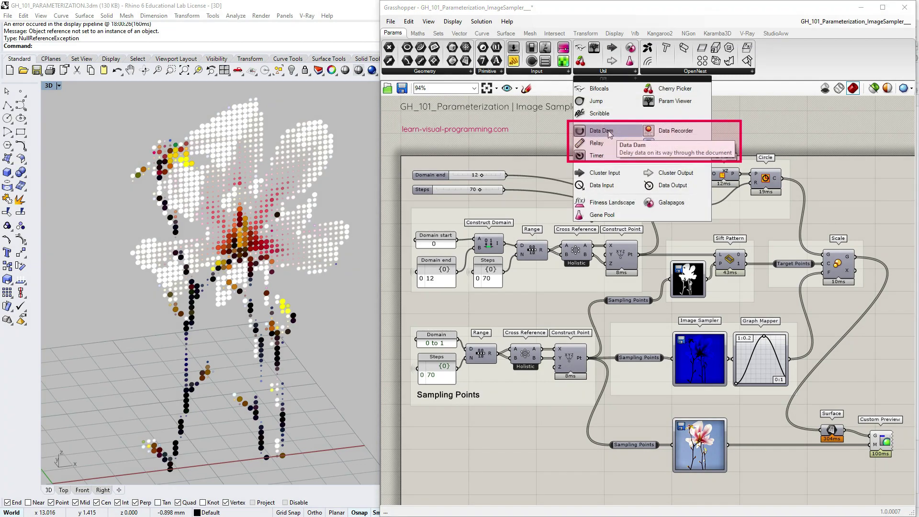
click(601, 130)
click(780, 430)
drag(799, 431, 821, 434)
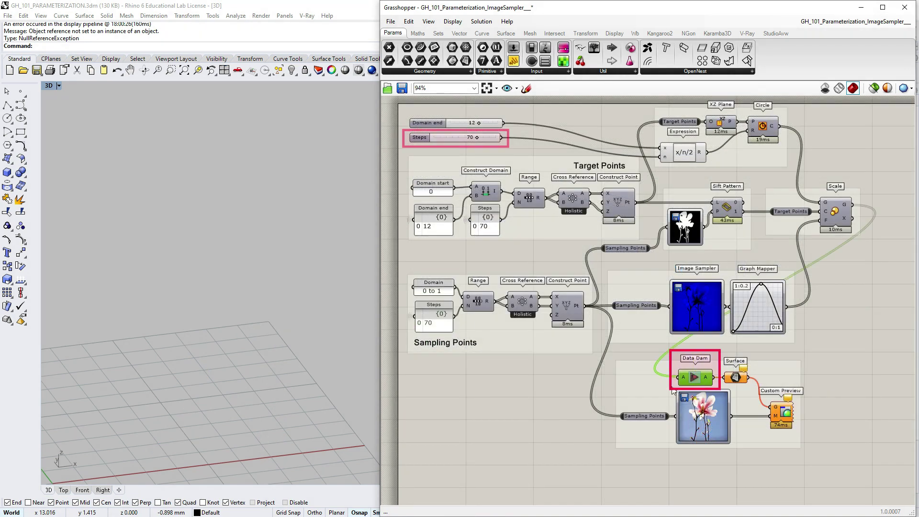
Set the Steps slider to 80 and release the updated circles through the Data Dam.
drag(476, 138, 483, 137)
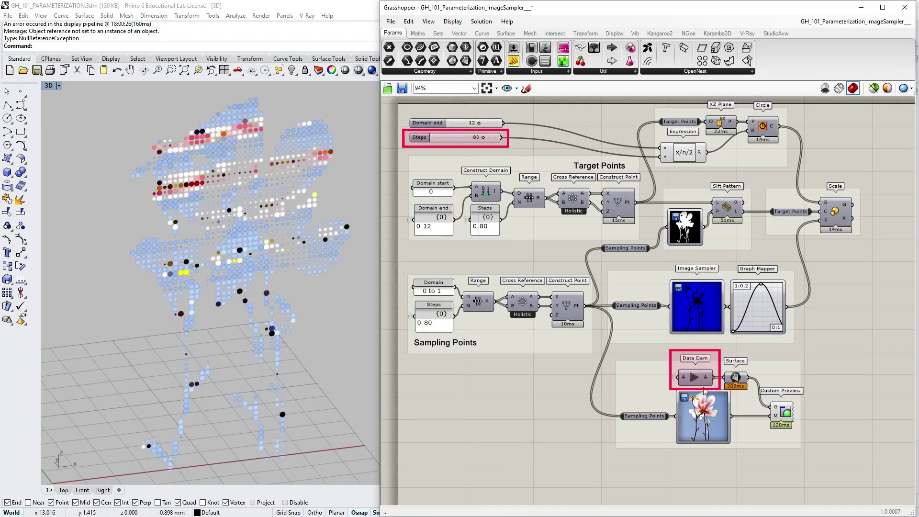
click(694, 378)
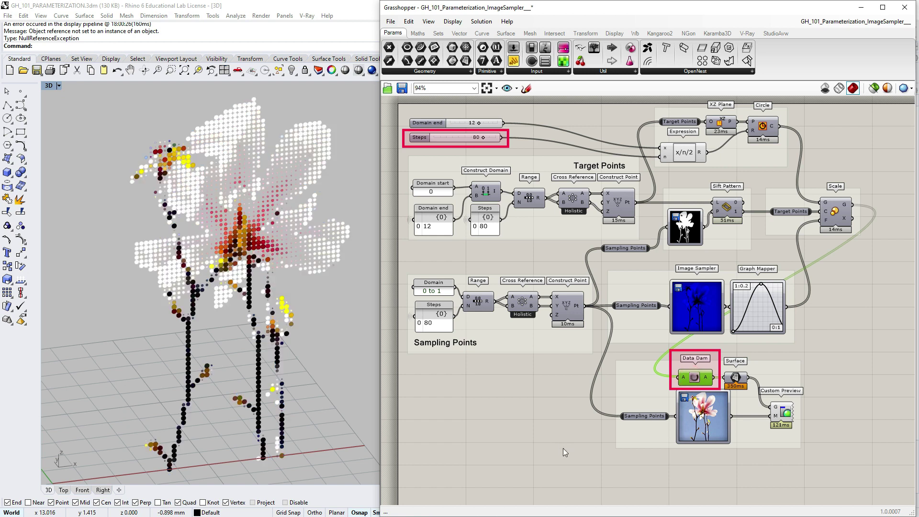